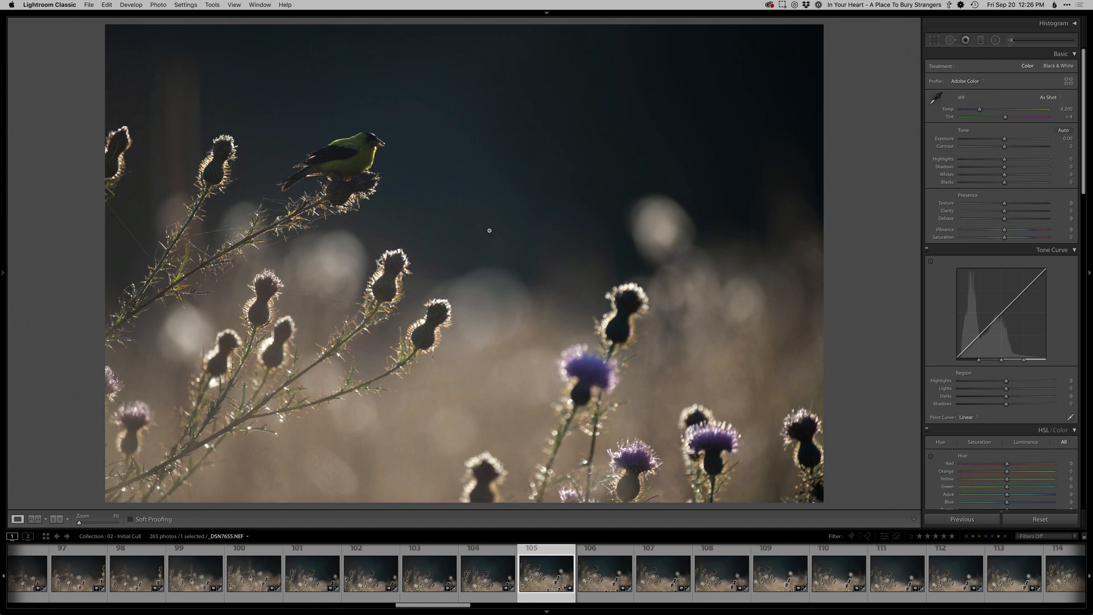
Warm the white balance to Temp 4,700 and Tint +7, and raise Exposure to +0.40
{"action": "key", "text": "equal"}
{"action": "key", "text": "equal"}
{"action": "key", "text": "equal"}
{"action": "key", "text": "equal"}
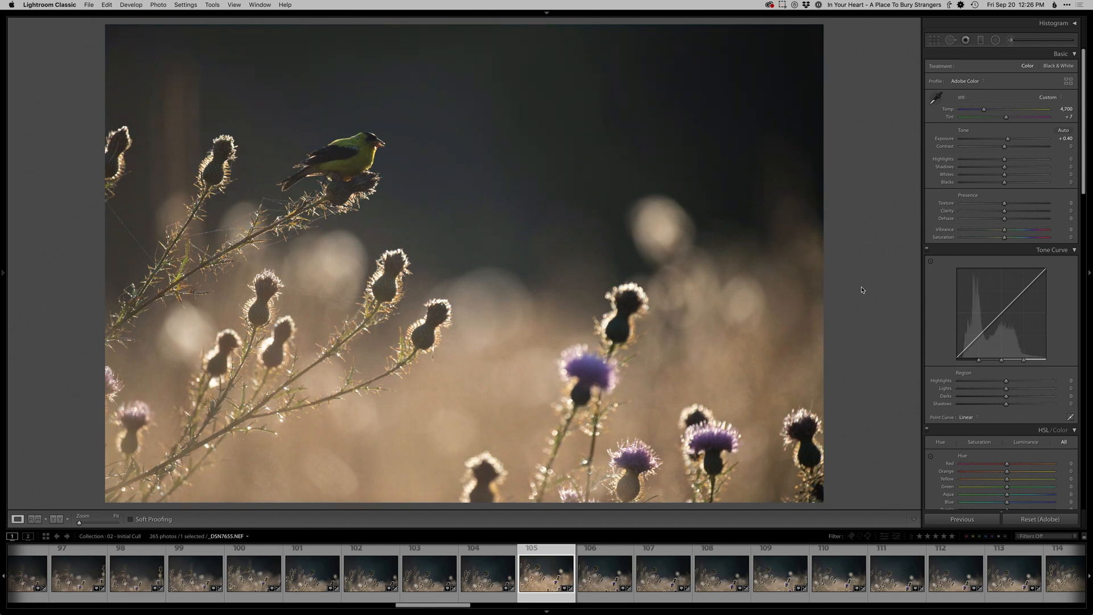
Lift the photo's Shadows to +70
{"action": "key", "text": "equal"}
{"action": "key", "text": "equal"}
{"action": "key", "text": "equal"}
{"action": "key", "text": "equal"}
{"action": "key", "text": "equal"}
{"action": "key", "text": "equal"}
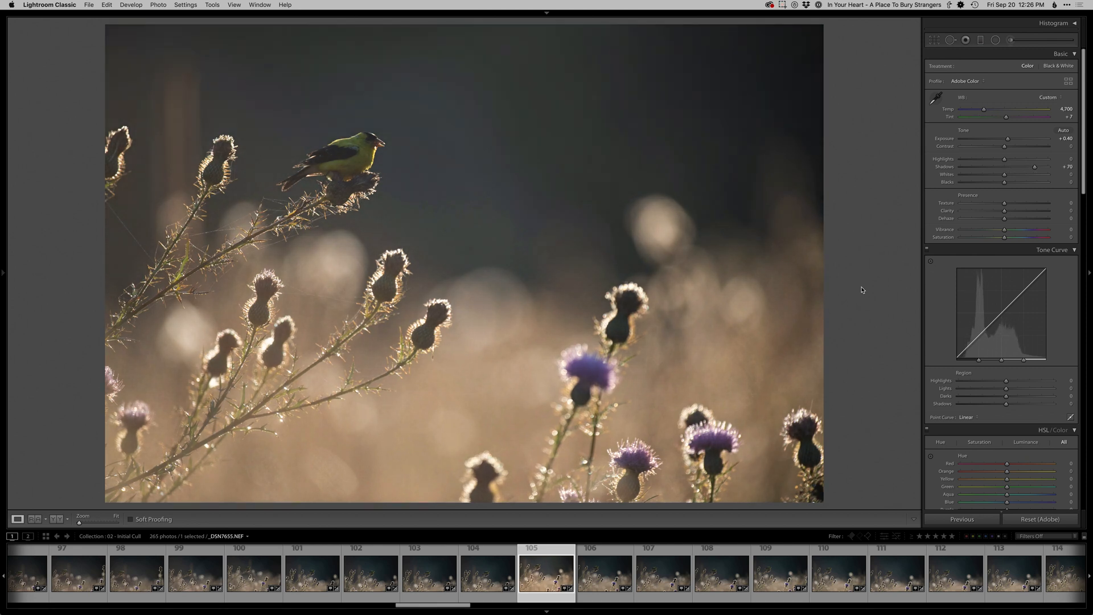
Lower Blacks to -40 and raise Exposure to +0.50
{"action": "key", "text": "minus"}
{"action": "key", "text": "minus"}
{"action": "key", "text": "period"}
{"action": "key", "text": "period"}
{"action": "key", "text": "minus"}
{"action": "key", "text": "minus"}
{"action": "key", "text": "minus"}
{"action": "key", "text": "minus"}
{"action": "key", "text": "minus"}
{"action": "key", "text": "minus"}
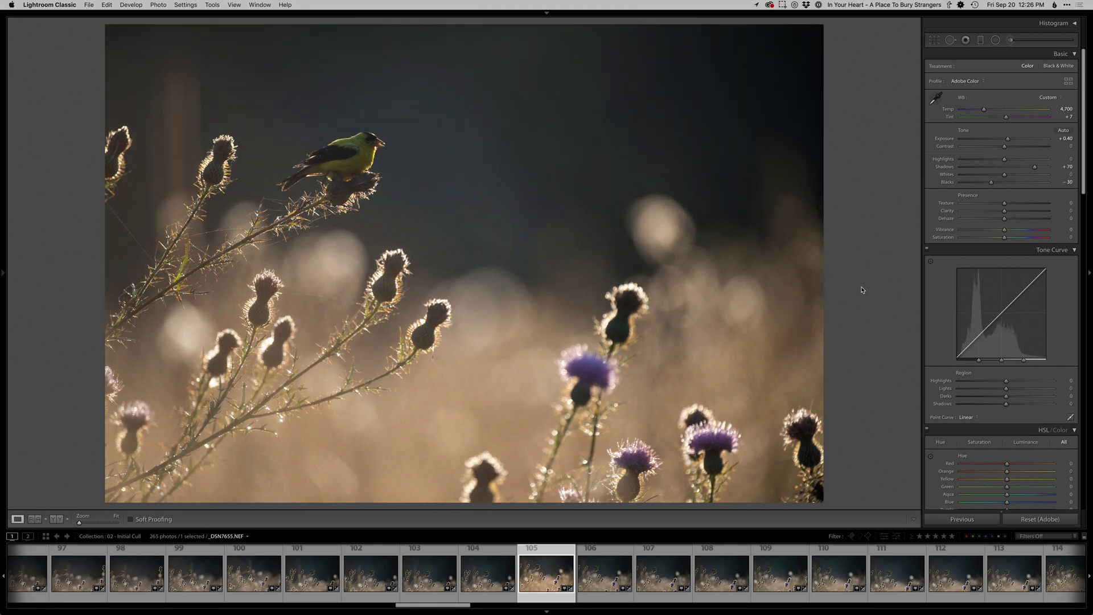
{"action": "key", "text": "minus"}
{"action": "key", "text": "minus"}
{"action": "key", "text": "equal"}
Add a slanted graduated filter over the lower part of the photo and reduce its exposure by about half a stop
{"action": "key", "text": "m"}
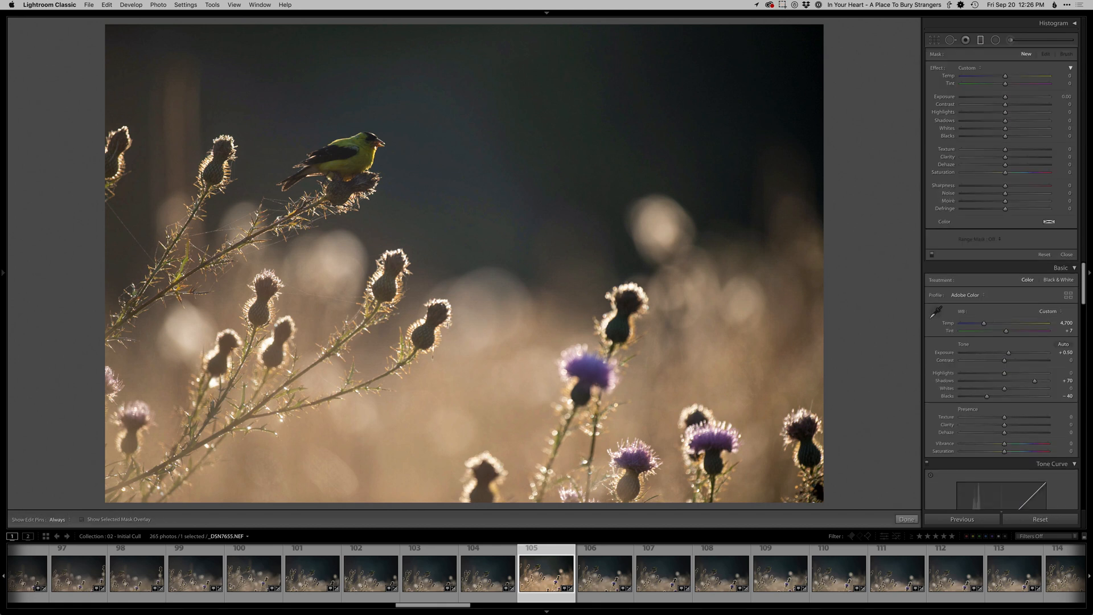
{"action": "left_click_drag", "start_coordinate": [448, 325], "coordinate": [474, 180]}
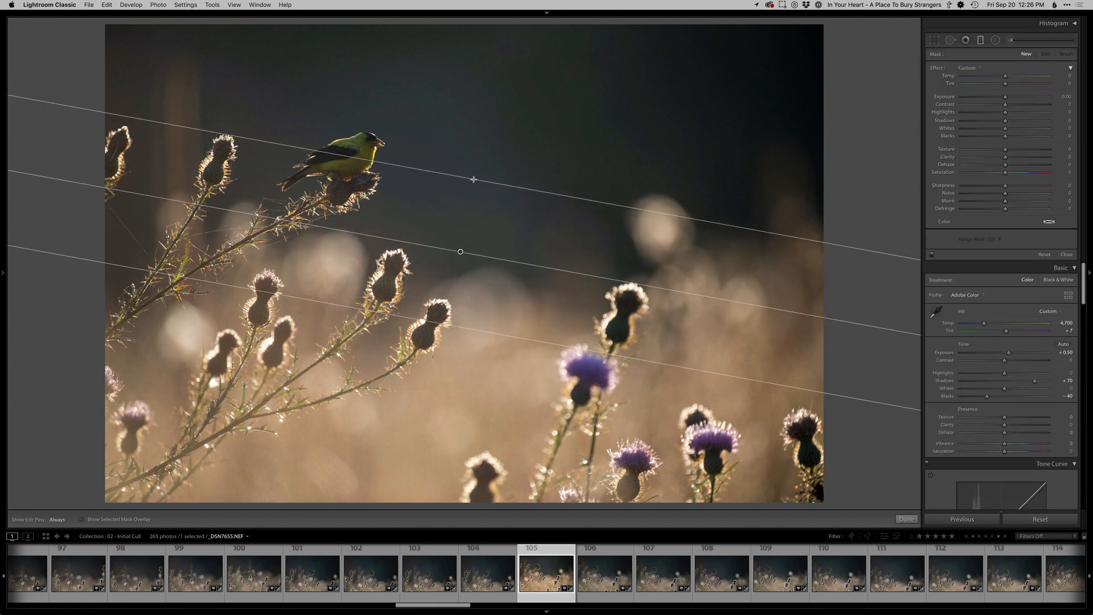
{"action": "left_click_drag", "start_coordinate": [1005, 99], "coordinate": [1000, 100]}
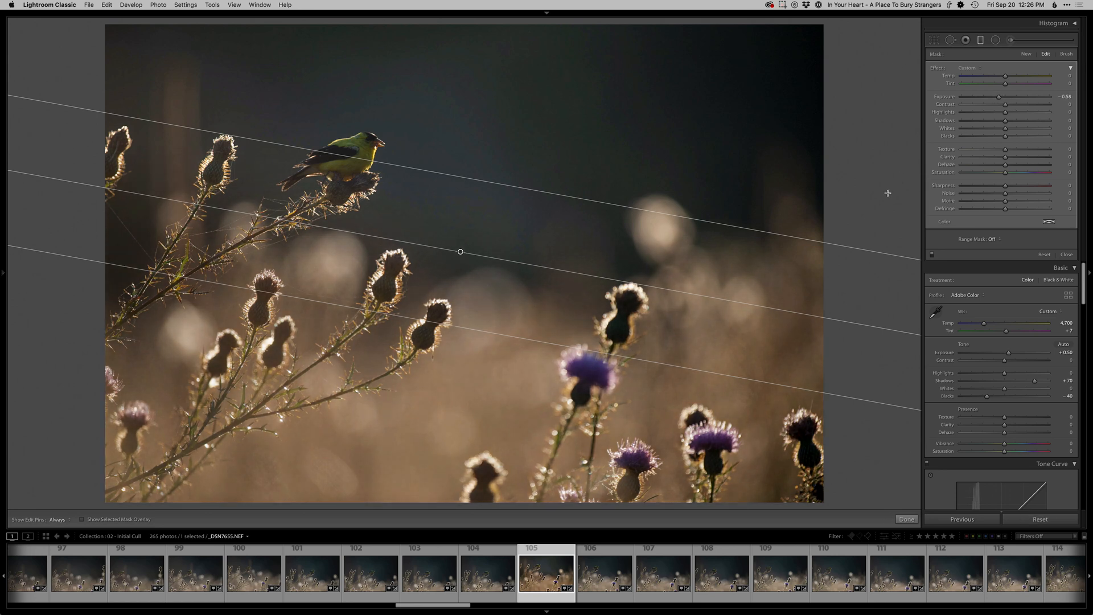
{"action": "key", "text": "m"}
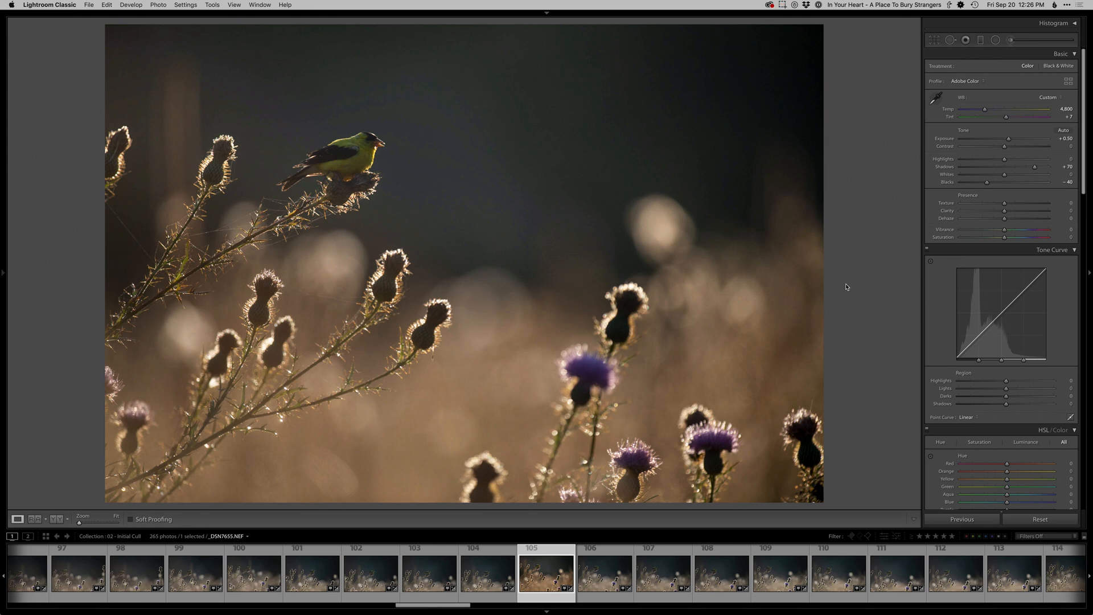
Crop the photo slightly at its original aspect ratio, cutting off the thistle head at the left edge, and reposition the frame
{"action": "key", "text": "r"}
{"action": "left_click_drag", "start_coordinate": [103, 227], "coordinate": [75, 228]}
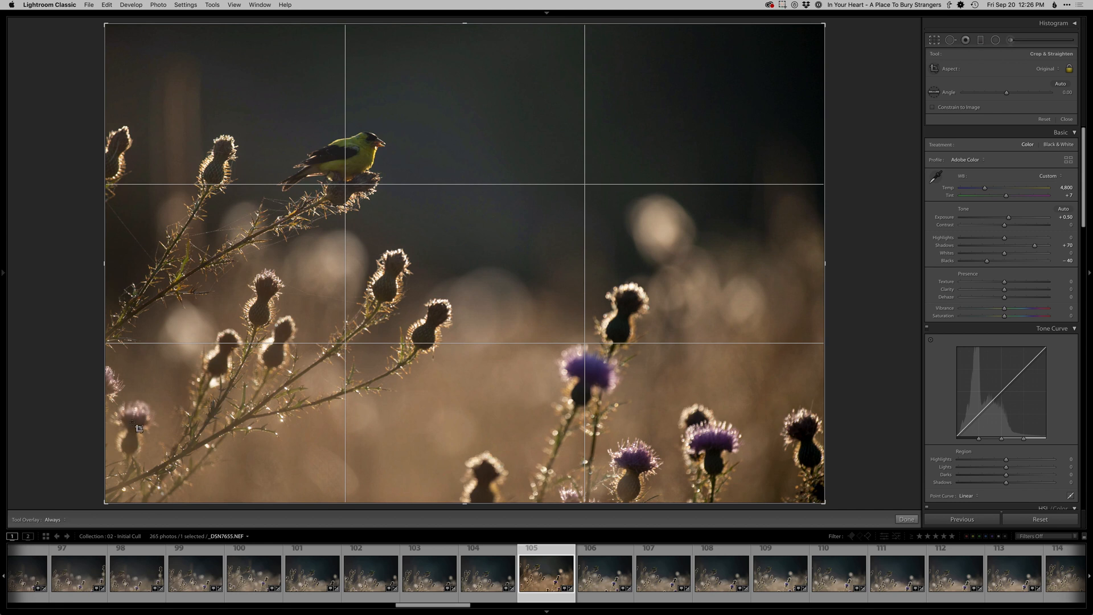
{"action": "left_click_drag", "start_coordinate": [105, 330], "coordinate": [120, 336]}
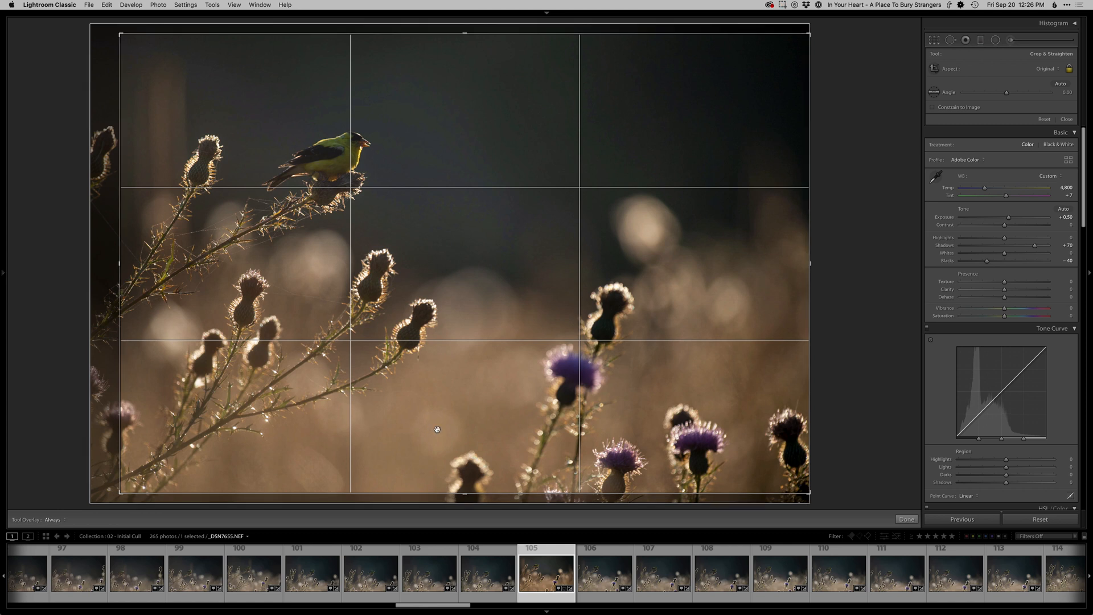
{"action": "left_click_drag", "start_coordinate": [436, 430], "coordinate": [433, 427]}
{"action": "key", "text": "Return"}
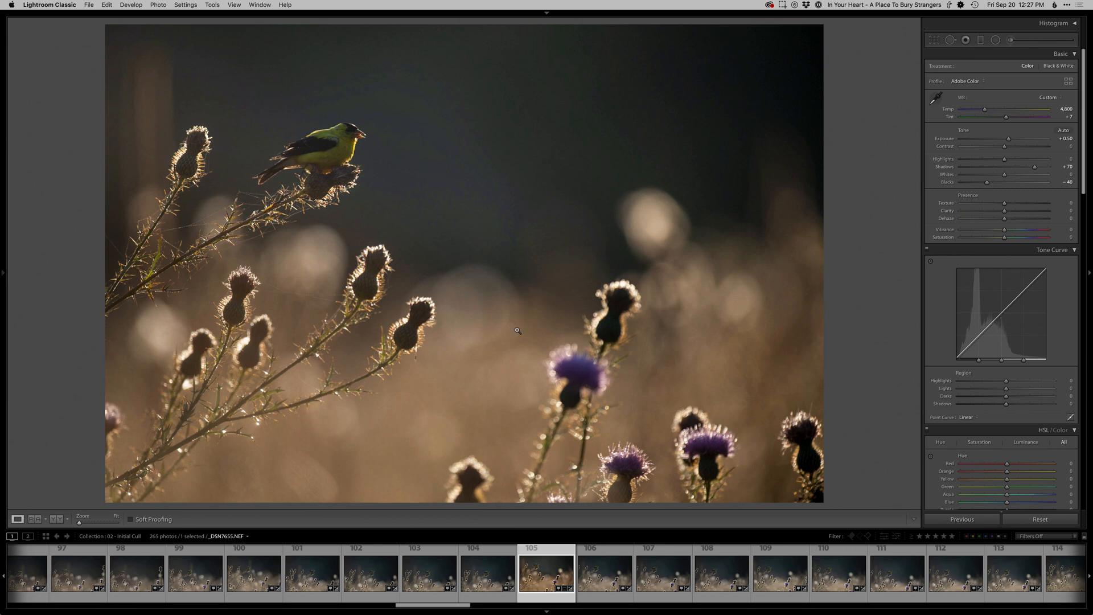
Open the edited photo in Photoshop and add an empty layer named Retouch
{"action": "key", "text": "super+shift+e"}
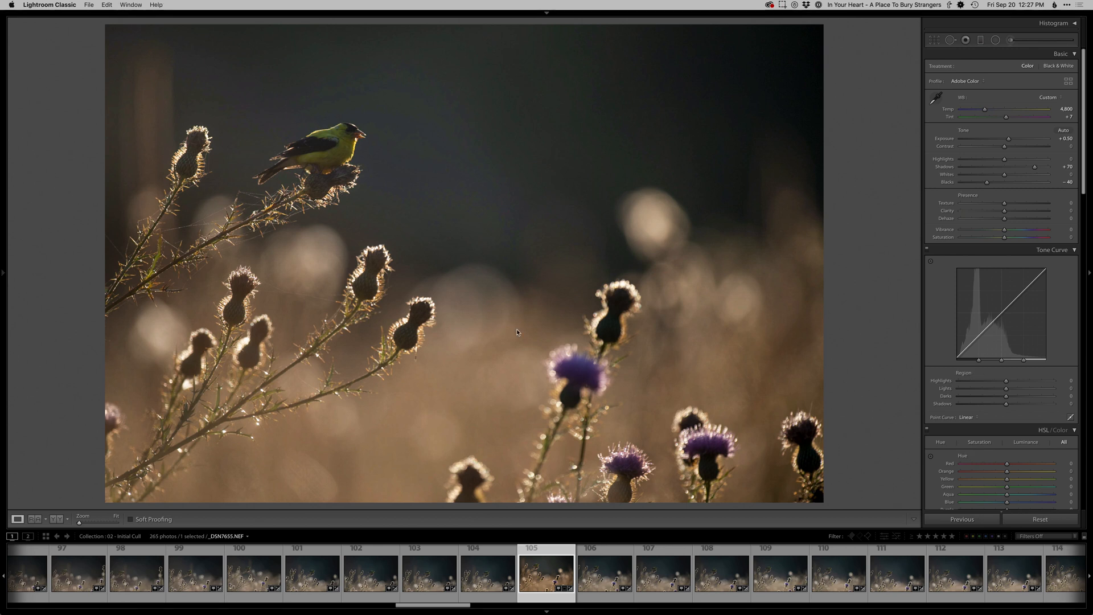
{"action": "left_click", "coordinate": [784, 6]}
{"action": "left_click", "coordinate": [803, 31]}
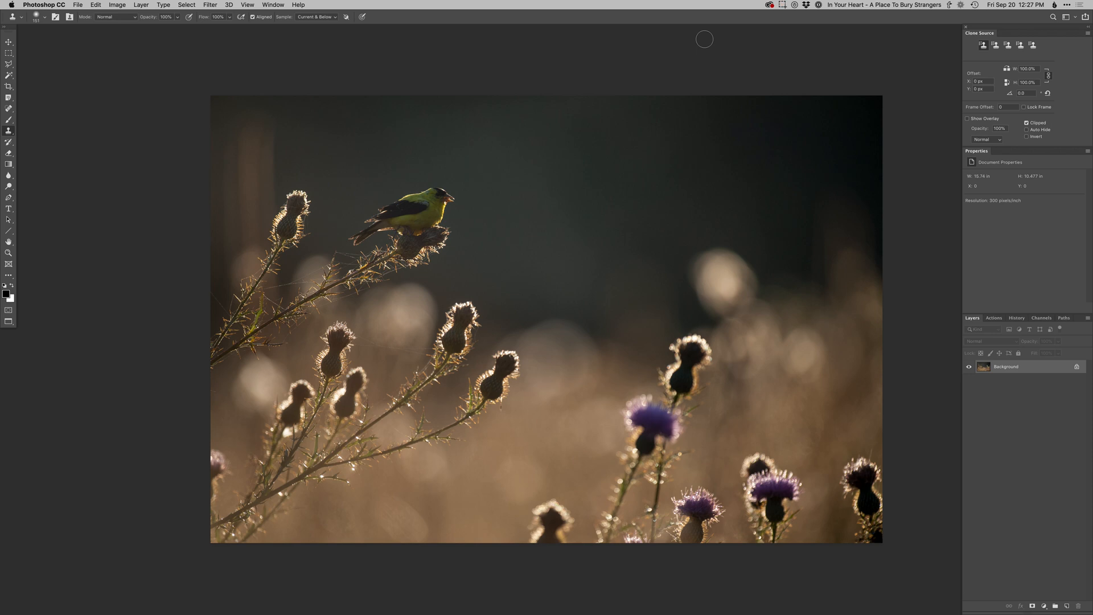
{"action": "key", "text": "F2"}
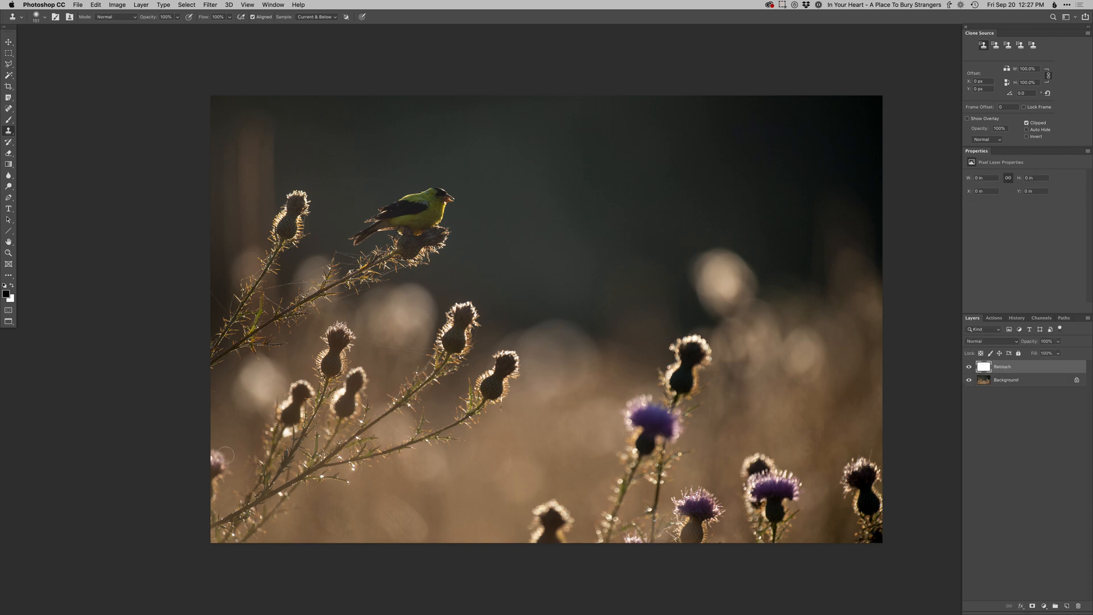
Clone out the cut-off purple thistle at the photo's left edge on the Retouch layer
{"action": "left_click", "coordinate": [226, 455], "text": "alt"}
{"action": "left_click_drag", "start_coordinate": [218, 451], "coordinate": [219, 448]}
{"action": "left_click_drag", "start_coordinate": [223, 470], "coordinate": [212, 481]}
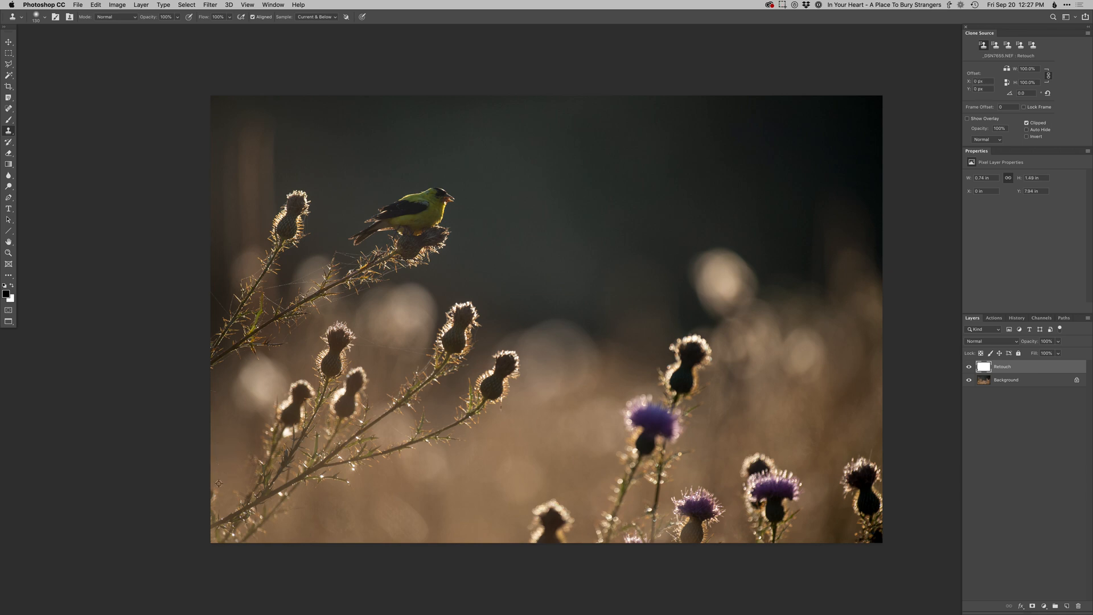
Clone out the thistle at the lower right edge of the photo and blend the background there
{"action": "mouse_move", "coordinate": [840, 463]}
{"action": "left_mouse_down"}
{"action": "mouse_move", "coordinate": [850, 444]}
{"action": "mouse_move", "coordinate": [848, 464]}
{"action": "mouse_move", "coordinate": [865, 449]}
{"action": "mouse_move", "coordinate": [845, 473]}
{"action": "mouse_move", "coordinate": [866, 466]}
{"action": "mouse_move", "coordinate": [869, 490]}
{"action": "mouse_move", "coordinate": [879, 475]}
{"action": "mouse_move", "coordinate": [875, 531]}
{"action": "left_mouse_up"}
{"action": "left_click", "coordinate": [848, 435], "text": "alt"}
{"action": "key", "text": "bracketright"}
{"action": "left_click", "coordinate": [850, 444], "text": "alt"}
{"action": "left_click", "coordinate": [850, 404], "text": "alt"}
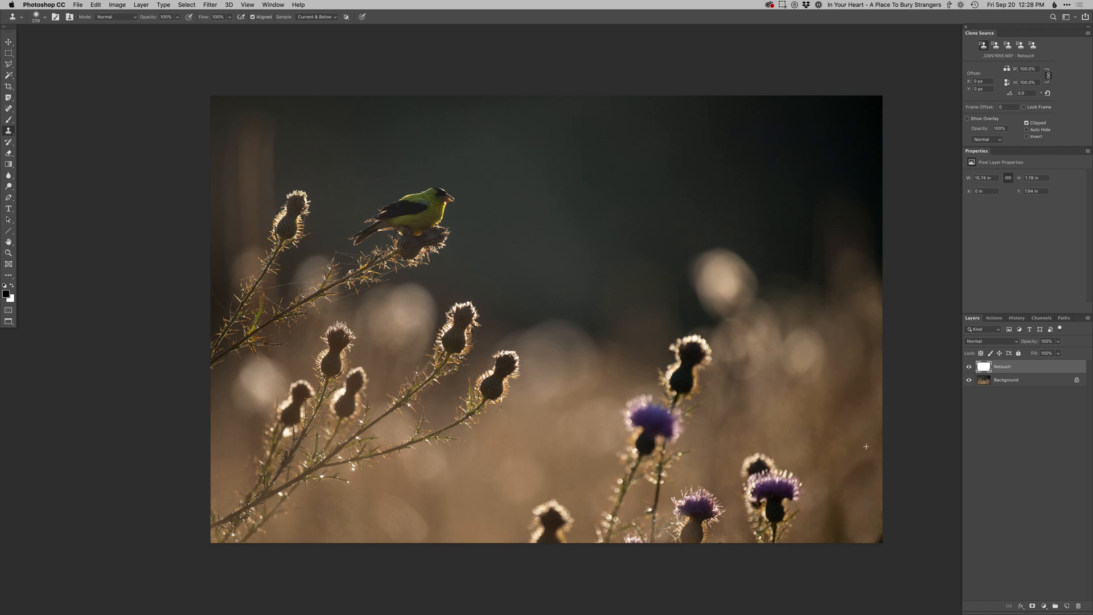
{"action": "mouse_move", "coordinate": [847, 493]}
{"action": "left_mouse_down"}
{"action": "mouse_move", "coordinate": [804, 493]}
{"action": "mouse_move", "coordinate": [880, 473]}
{"action": "left_mouse_up"}
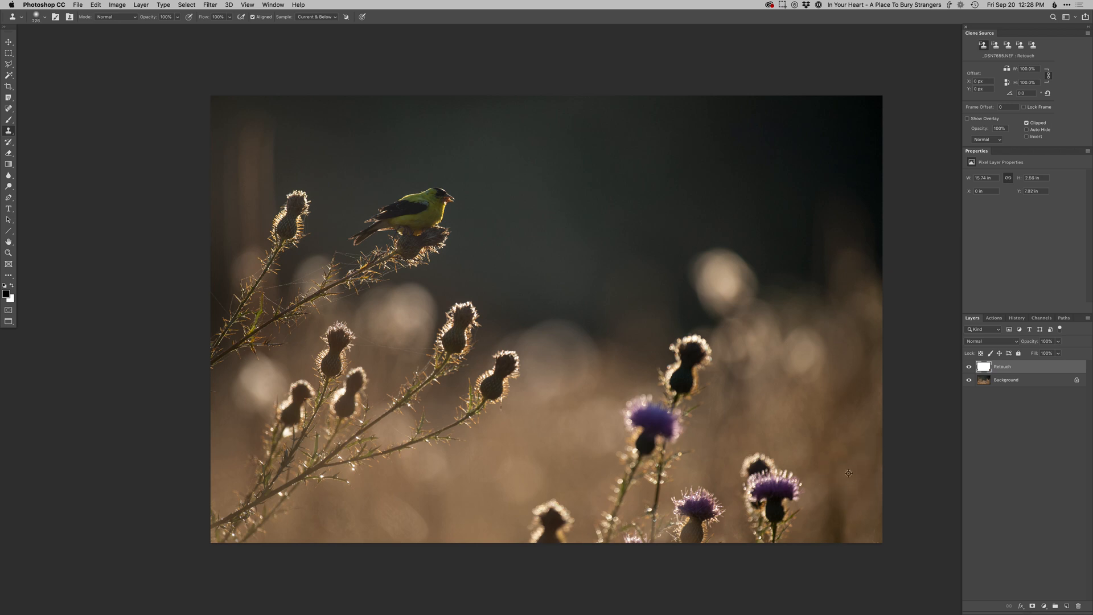
{"action": "left_click", "coordinate": [858, 446], "text": "alt"}
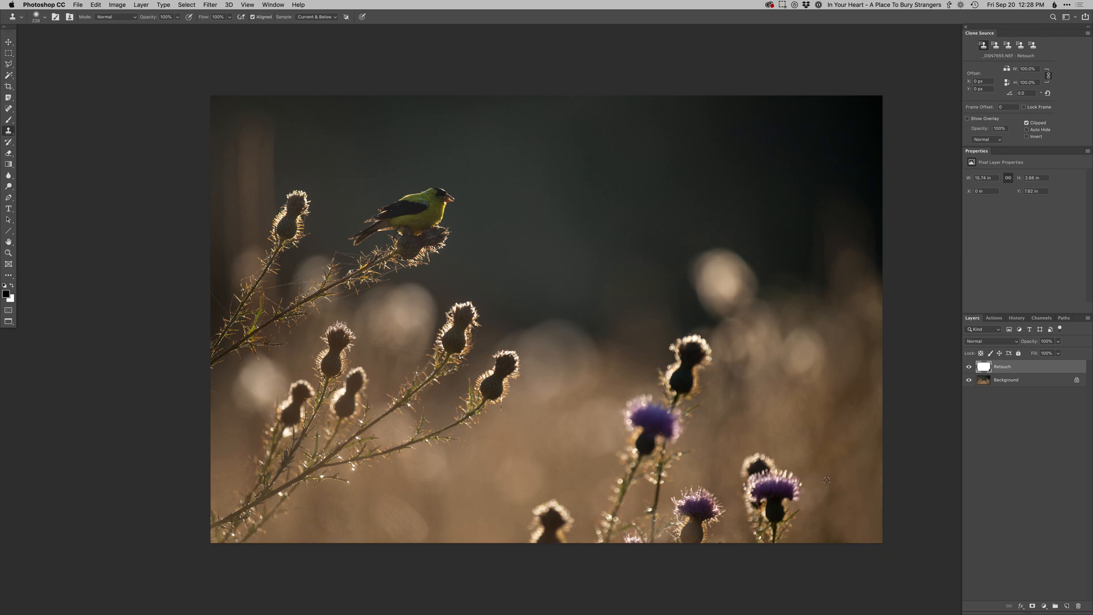
{"action": "mouse_move", "coordinate": [869, 477]}
{"action": "left_mouse_down"}
{"action": "mouse_move", "coordinate": [875, 439]}
{"action": "mouse_move", "coordinate": [867, 501]}
{"action": "mouse_move", "coordinate": [856, 500]}
{"action": "mouse_move", "coordinate": [862, 487]}
{"action": "mouse_move", "coordinate": [865, 527]}
{"action": "mouse_move", "coordinate": [860, 515]}
{"action": "mouse_move", "coordinate": [846, 535]}
{"action": "mouse_move", "coordinate": [847, 499]}
{"action": "left_mouse_up"}
Add a Burn curves layer and paint its mask white over the background beside the lower right thistles
{"action": "key", "text": "F2"}
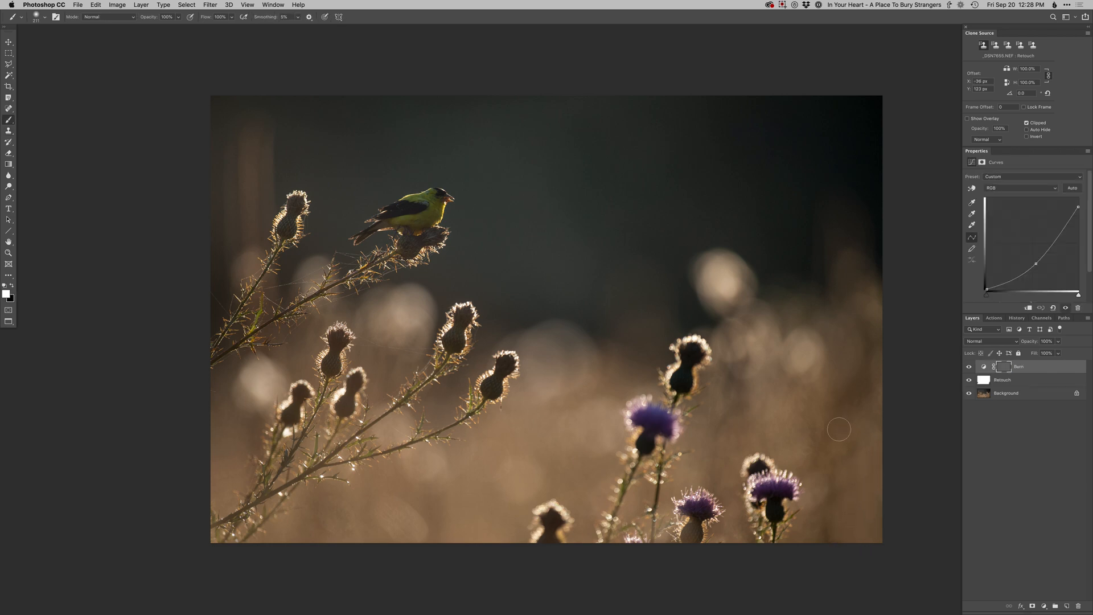
{"action": "right_click", "coordinate": [835, 478]}
{"action": "left_click", "coordinate": [843, 494]}
{"action": "mouse_move", "coordinate": [810, 491]}
{"action": "left_mouse_down"}
{"action": "mouse_move", "coordinate": [823, 496]}
{"action": "mouse_move", "coordinate": [849, 476]}
{"action": "left_mouse_up"}
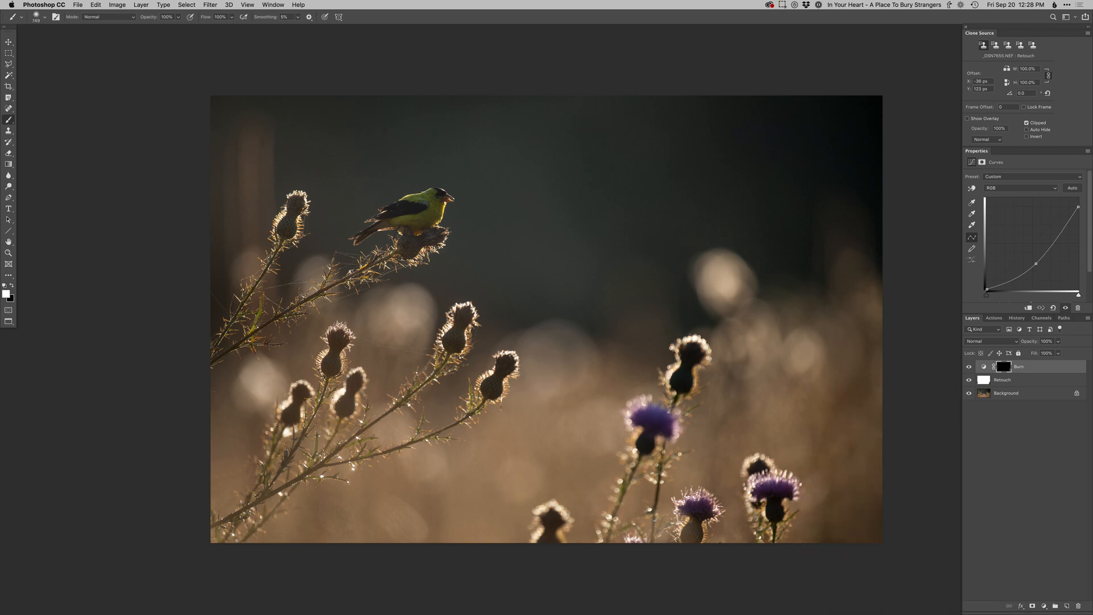
{"action": "key", "text": "x"}
{"action": "key", "text": "x"}
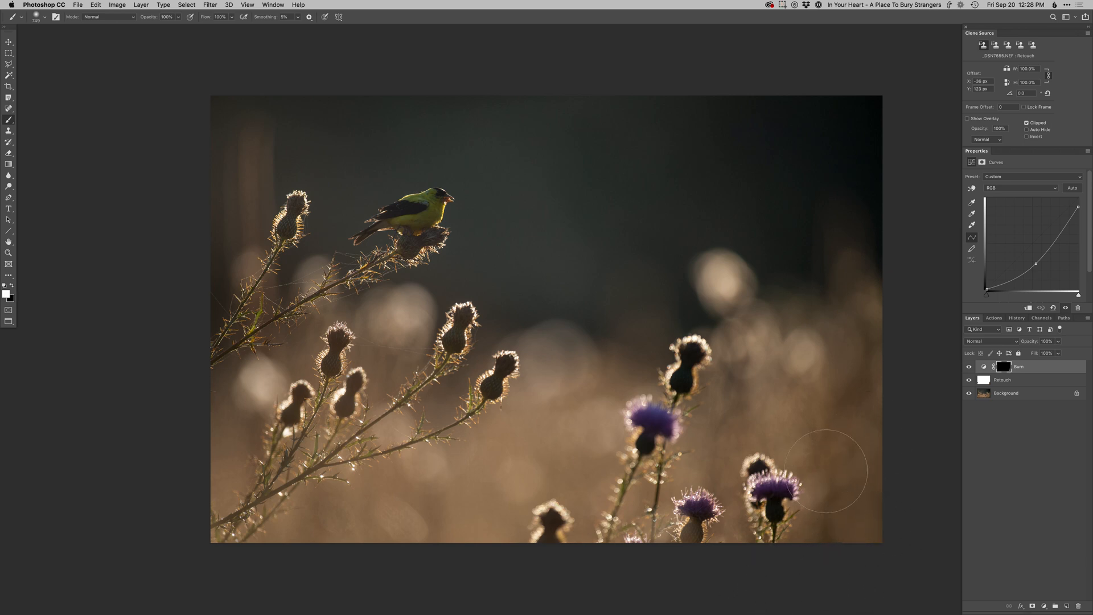
{"action": "left_click_drag", "start_coordinate": [824, 475], "coordinate": [792, 476]}
Tone down the bright bokeh circle above the right-hand thistles with the Clone Stamp on the Retouch layer
{"action": "left_click", "coordinate": [1008, 380]}
{"action": "key", "text": "s"}
{"action": "key", "text": "x"}
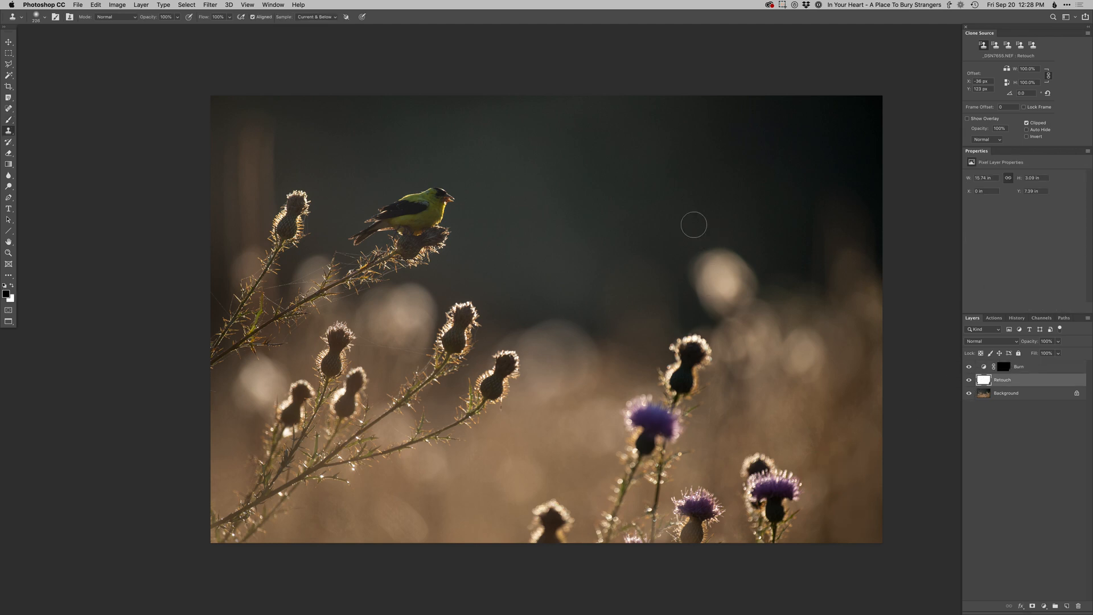
{"action": "left_click_drag", "start_coordinate": [699, 229], "coordinate": [704, 228]}
{"action": "left_click", "coordinate": [722, 184], "text": "alt"}
{"action": "mouse_move", "coordinate": [710, 287]}
{"action": "left_mouse_down"}
{"action": "mouse_move", "coordinate": [710, 258]}
{"action": "mouse_move", "coordinate": [745, 243]}
{"action": "left_mouse_up"}
{"action": "left_click", "coordinate": [725, 191], "text": "alt"}
{"action": "mouse_move", "coordinate": [740, 247]}
{"action": "left_mouse_down"}
{"action": "mouse_move", "coordinate": [708, 265]}
{"action": "mouse_move", "coordinate": [706, 291]}
{"action": "mouse_move", "coordinate": [725, 263]}
{"action": "mouse_move", "coordinate": [715, 289]}
{"action": "mouse_move", "coordinate": [704, 249]}
{"action": "mouse_move", "coordinate": [722, 292]}
{"action": "mouse_move", "coordinate": [705, 282]}
{"action": "mouse_move", "coordinate": [725, 263]}
{"action": "mouse_move", "coordinate": [721, 283]}
{"action": "mouse_move", "coordinate": [715, 228]}
{"action": "left_mouse_up"}
{"action": "left_click", "coordinate": [672, 189], "text": "alt"}
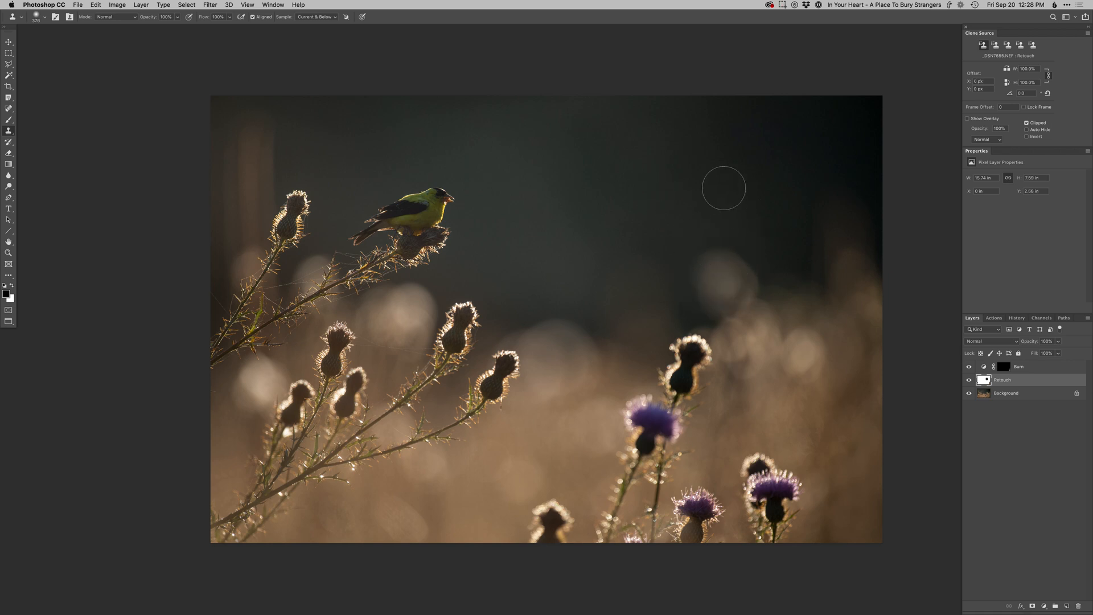
{"action": "left_click", "coordinate": [680, 211], "text": "alt"}
{"action": "mouse_move", "coordinate": [722, 277]}
{"action": "left_mouse_down"}
{"action": "mouse_move", "coordinate": [717, 297]}
{"action": "mouse_move", "coordinate": [717, 276]}
{"action": "left_mouse_up"}
Subdue the two bokeh circles behind the left-hand thistles using dark background sampled near the bird
{"action": "left_click", "coordinate": [480, 248], "text": "alt"}
{"action": "left_click_drag", "start_coordinate": [398, 328], "coordinate": [400, 331]}
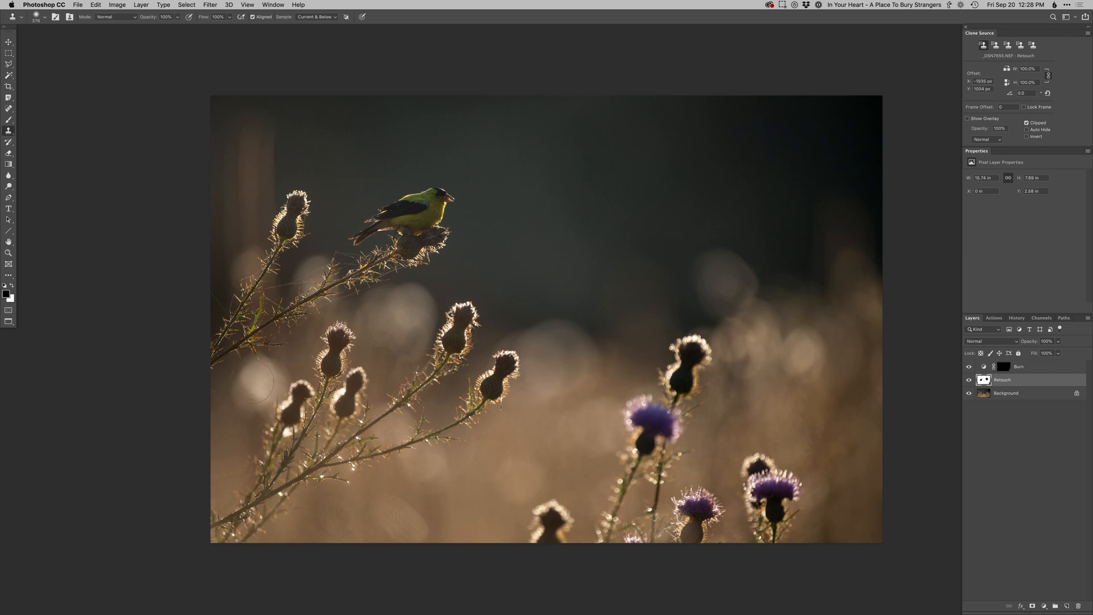
{"action": "left_click_drag", "start_coordinate": [259, 383], "coordinate": [260, 381]}
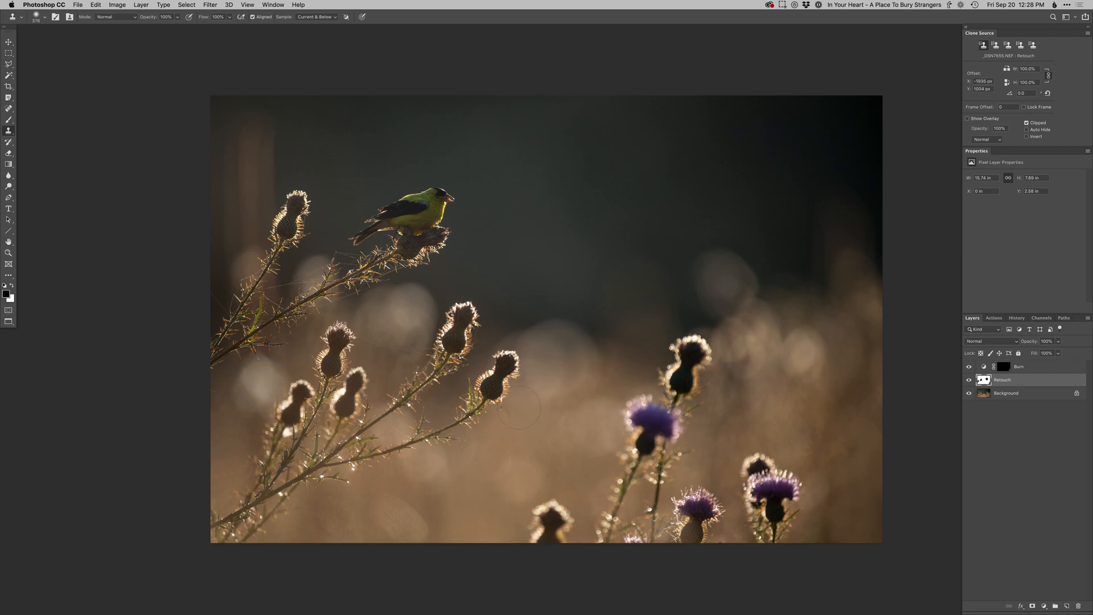
Clone out the cut-off thistle head at the bottom centre of the photo
{"action": "mouse_move", "coordinate": [551, 510]}
{"action": "left_mouse_down", "text": "ctrl+alt"}
{"action": "mouse_move", "coordinate": [516, 505]}
{"action": "mouse_move", "coordinate": [564, 520]}
{"action": "left_mouse_up", "text": "ctrl+alt"}
{"action": "left_click", "coordinate": [576, 480], "text": "alt"}
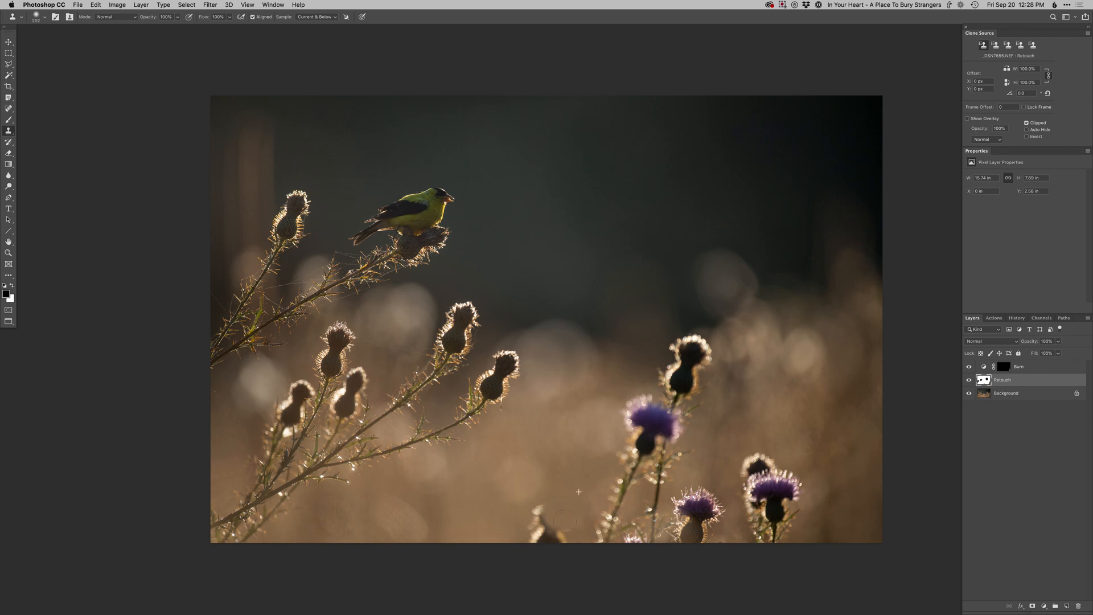
{"action": "left_click", "coordinate": [502, 507], "text": "alt"}
{"action": "left_click", "coordinate": [563, 496], "text": "alt"}
{"action": "left_click_drag", "start_coordinate": [549, 534], "coordinate": [529, 548]}
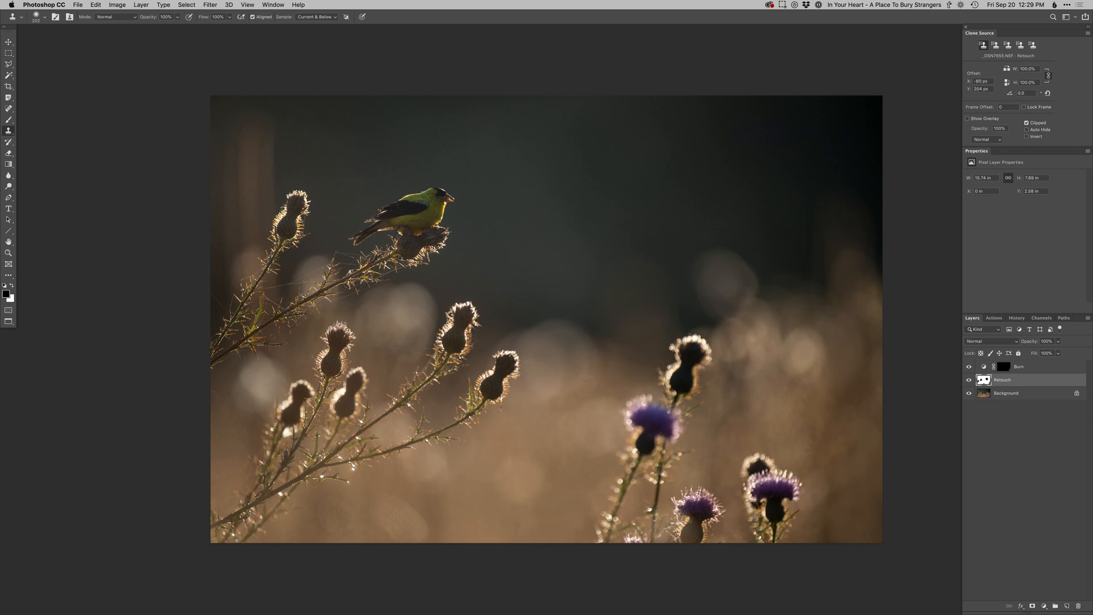
Clone out the vertical light streak in the background above and beside the upper left thistle
{"action": "left_click_drag", "start_coordinate": [441, 397], "coordinate": [571, 529]}
{"action": "left_click_drag", "start_coordinate": [455, 336], "coordinate": [529, 410]}
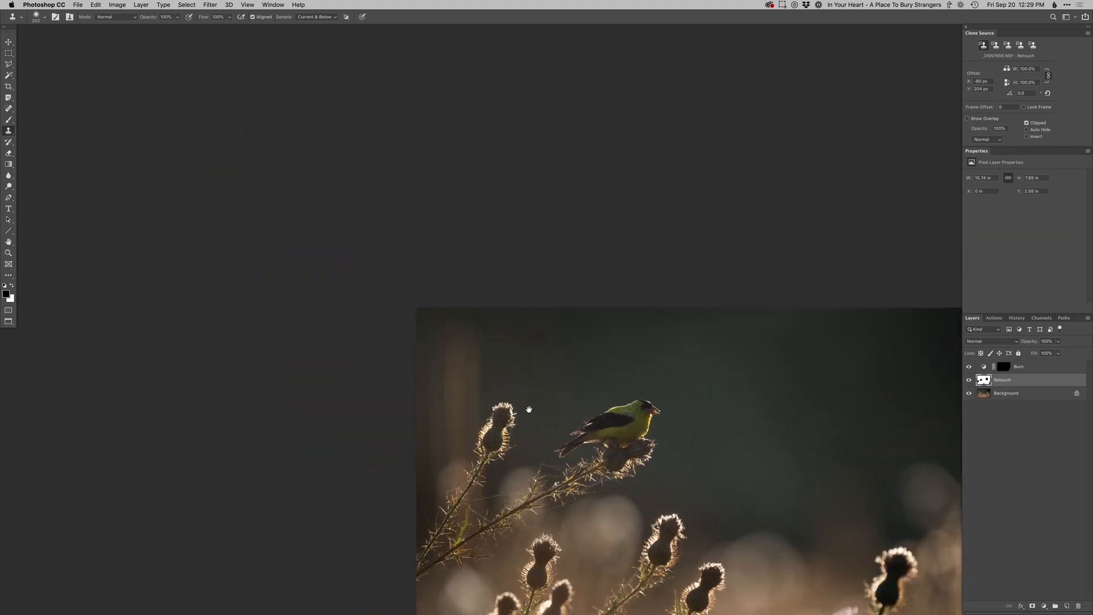
{"action": "mouse_move", "coordinate": [449, 407]}
{"action": "left_mouse_down"}
{"action": "mouse_move", "coordinate": [446, 446]}
{"action": "mouse_move", "coordinate": [459, 426]}
{"action": "mouse_move", "coordinate": [454, 436]}
{"action": "mouse_move", "coordinate": [451, 421]}
{"action": "mouse_move", "coordinate": [457, 413]}
{"action": "left_mouse_up"}
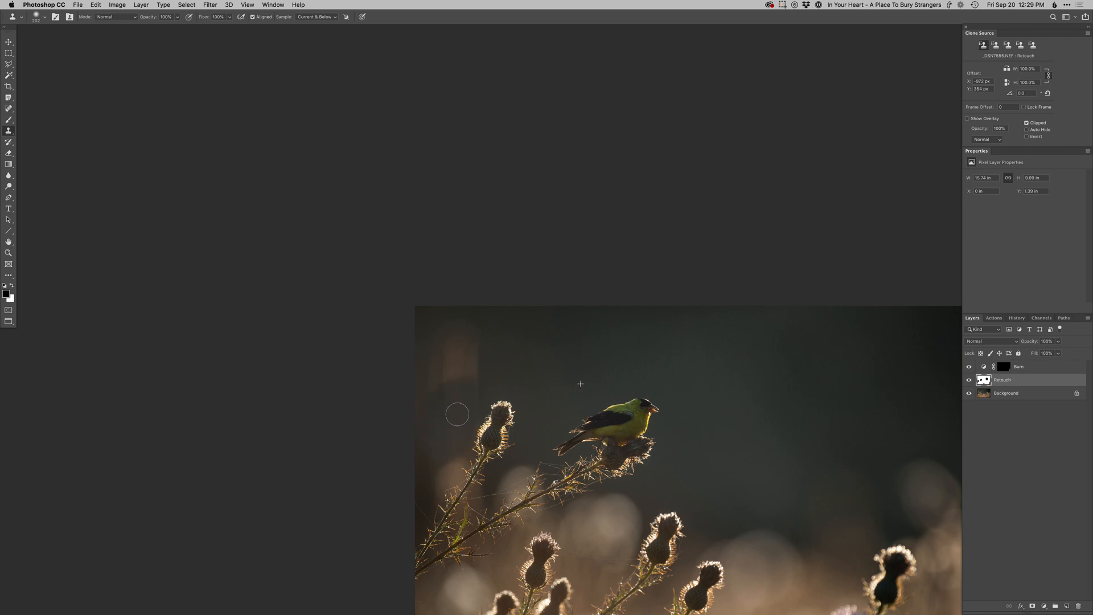
{"action": "left_click", "coordinate": [498, 384], "text": "alt"}
{"action": "left_click_drag", "start_coordinate": [424, 456], "coordinate": [433, 459]}
{"action": "left_click", "coordinate": [514, 376], "text": "alt"}
{"action": "mouse_move", "coordinate": [477, 375]}
{"action": "left_mouse_down"}
{"action": "mouse_move", "coordinate": [476, 335]}
{"action": "mouse_move", "coordinate": [437, 330]}
{"action": "mouse_move", "coordinate": [439, 369]}
{"action": "mouse_move", "coordinate": [452, 373]}
{"action": "mouse_move", "coordinate": [435, 373]}
{"action": "mouse_move", "coordinate": [447, 412]}
{"action": "left_mouse_up"}
{"action": "left_click", "coordinate": [487, 342], "text": "alt"}
{"action": "left_click", "coordinate": [433, 352], "text": "alt"}
{"action": "left_click", "coordinate": [442, 369], "text": "alt"}
{"action": "left_click_drag", "start_coordinate": [462, 331], "coordinate": [474, 359]}
{"action": "left_click", "coordinate": [488, 343], "text": "alt"}
{"action": "left_click_drag", "start_coordinate": [469, 329], "coordinate": [446, 330]}
{"action": "left_click", "coordinate": [462, 348], "text": "alt"}
{"action": "mouse_move", "coordinate": [471, 382]}
{"action": "left_mouse_down"}
{"action": "mouse_move", "coordinate": [480, 369]}
{"action": "mouse_move", "coordinate": [466, 411]}
{"action": "left_mouse_up"}
{"action": "left_click", "coordinate": [460, 412], "text": "alt"}
{"action": "left_click_drag", "start_coordinate": [452, 437], "coordinate": [452, 438]}
{"action": "left_click", "coordinate": [452, 372], "text": "alt"}
{"action": "mouse_move", "coordinate": [441, 393]}
{"action": "left_mouse_down"}
{"action": "mouse_move", "coordinate": [434, 410]}
{"action": "mouse_move", "coordinate": [420, 357]}
{"action": "left_mouse_up"}
{"action": "left_click", "coordinate": [449, 362], "text": "alt"}
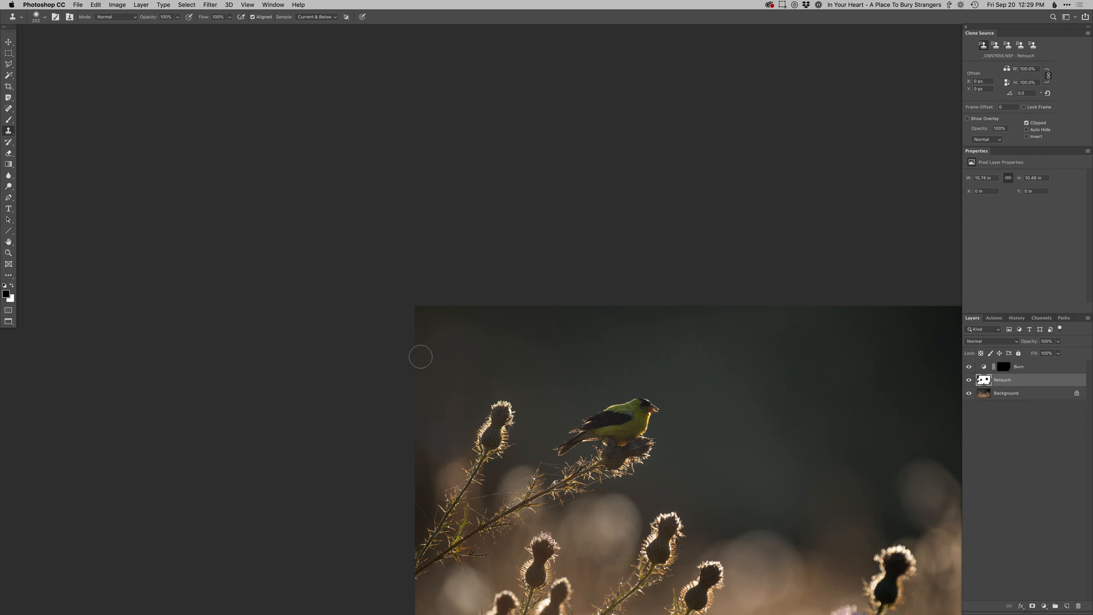
Blend the remaining uneven patches of background around the upper left thistle and corner with fresh clone samples
{"action": "left_click", "coordinate": [459, 376], "text": "alt"}
{"action": "left_click", "coordinate": [446, 422], "text": "alt"}
{"action": "mouse_move", "coordinate": [448, 437]}
{"action": "left_mouse_down"}
{"action": "mouse_move", "coordinate": [423, 459]}
{"action": "mouse_move", "coordinate": [427, 481]}
{"action": "mouse_move", "coordinate": [432, 456]}
{"action": "mouse_move", "coordinate": [452, 459]}
{"action": "mouse_move", "coordinate": [463, 433]}
{"action": "mouse_move", "coordinate": [467, 366]}
{"action": "mouse_move", "coordinate": [449, 419]}
{"action": "mouse_move", "coordinate": [460, 412]}
{"action": "mouse_move", "coordinate": [458, 447]}
{"action": "left_mouse_up"}
{"action": "left_click", "coordinate": [438, 438], "text": "alt"}
{"action": "left_click", "coordinate": [450, 419], "text": "alt"}
{"action": "left_click", "coordinate": [462, 399], "text": "alt"}
{"action": "left_click", "coordinate": [446, 432]}
{"action": "left_click", "coordinate": [465, 369], "text": "alt"}
{"action": "left_click", "coordinate": [439, 414], "text": "alt"}
{"action": "left_click", "coordinate": [428, 479], "text": "alt"}
{"action": "left_click", "coordinate": [429, 494]}
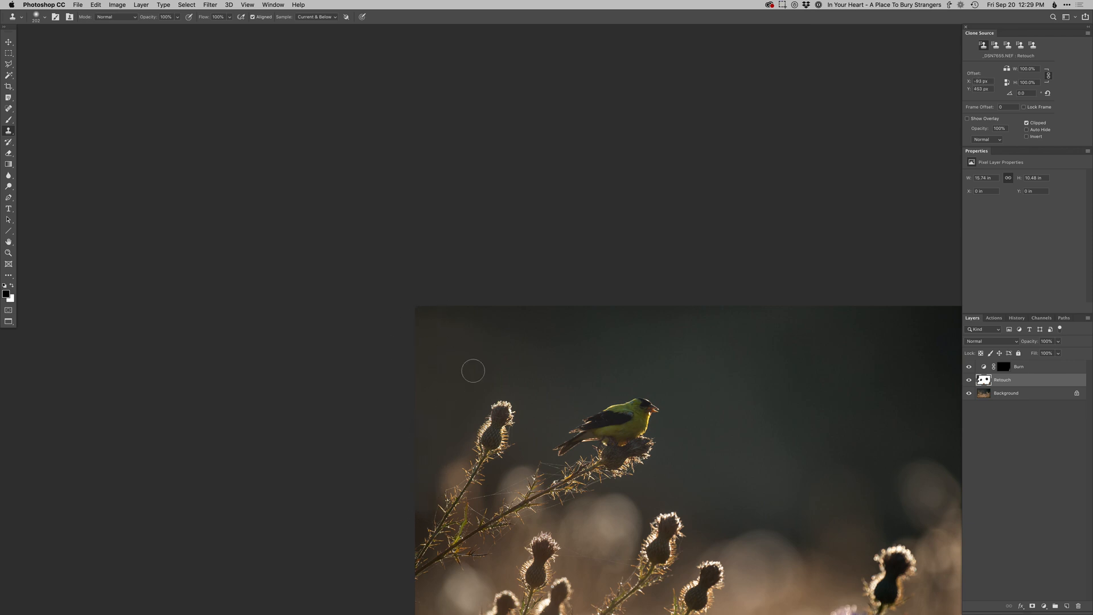
{"action": "left_click", "coordinate": [478, 354], "text": "alt"}
{"action": "left_click_drag", "start_coordinate": [454, 324], "coordinate": [432, 318]}
Darken the background along the upper left edge by painting white on the Burn layer's mask with a larger brush
{"action": "left_click", "coordinate": [1000, 369]}
{"action": "key", "text": "b"}
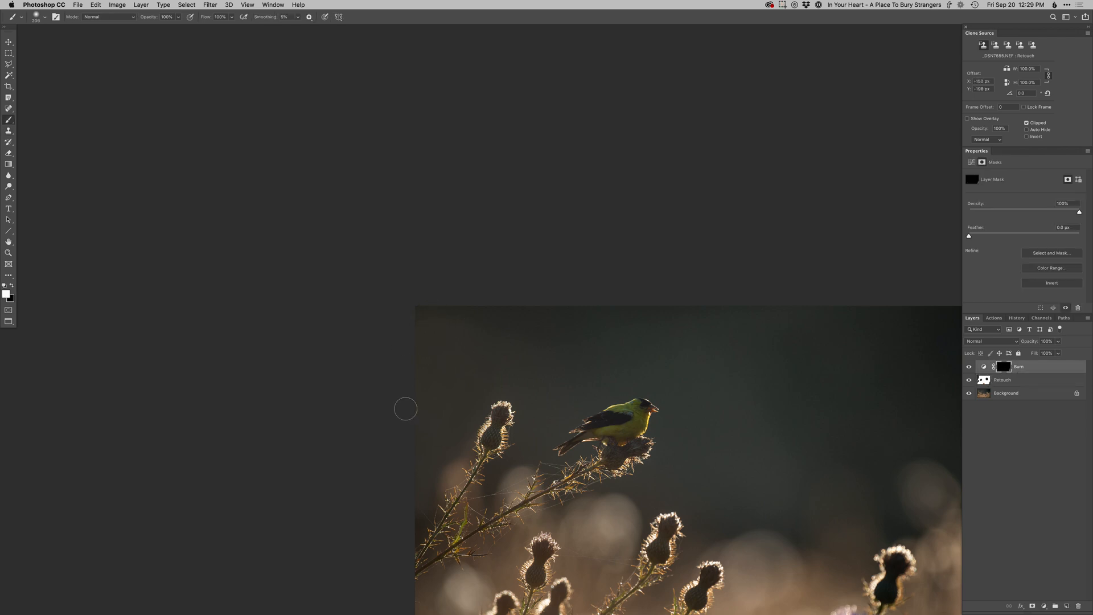
{"action": "left_click_drag", "start_coordinate": [439, 391], "coordinate": [445, 391]}
{"action": "left_click_drag", "start_coordinate": [431, 389], "coordinate": [453, 389]}
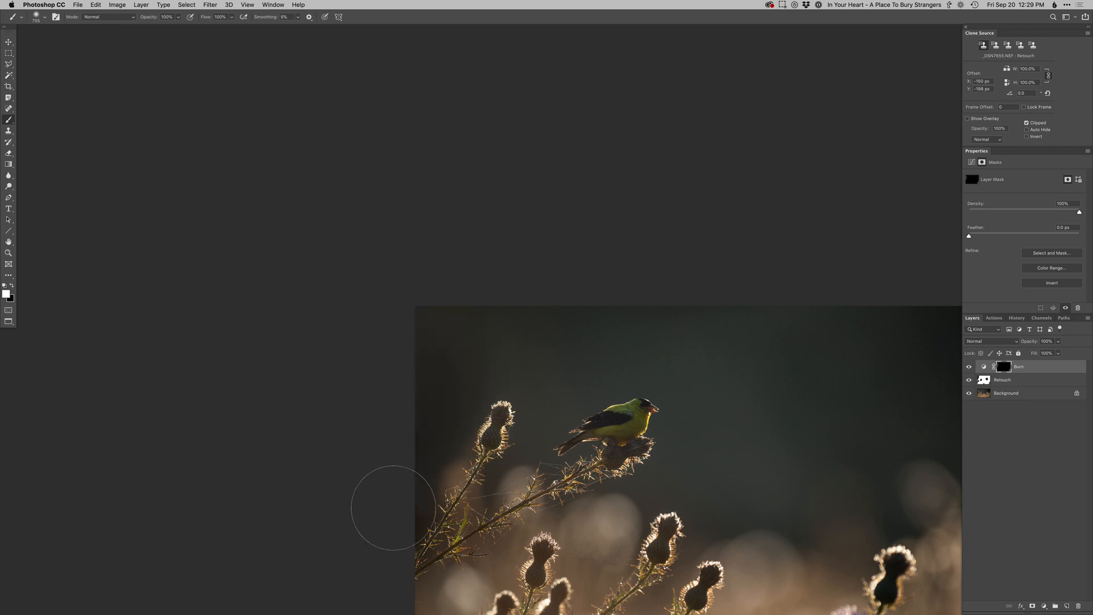
Darken the bright bokeh circles around the thistle stems below the bird by painting white on the Burn mask with a smaller brush
{"action": "key", "text": "x"}
{"action": "mouse_move", "coordinate": [687, 553]}
{"action": "left_mouse_down"}
{"action": "mouse_move", "coordinate": [645, 534]}
{"action": "mouse_move", "coordinate": [522, 336]}
{"action": "left_mouse_up"}
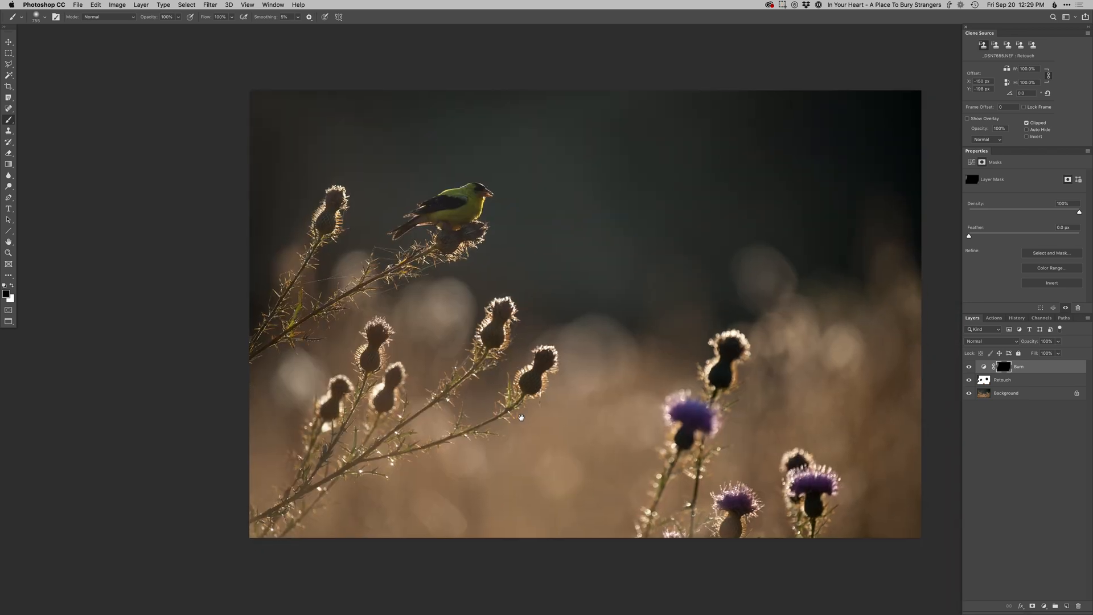
{"action": "left_click_drag", "start_coordinate": [519, 416], "coordinate": [464, 476]}
{"action": "left_click_drag", "start_coordinate": [295, 439], "coordinate": [242, 449]}
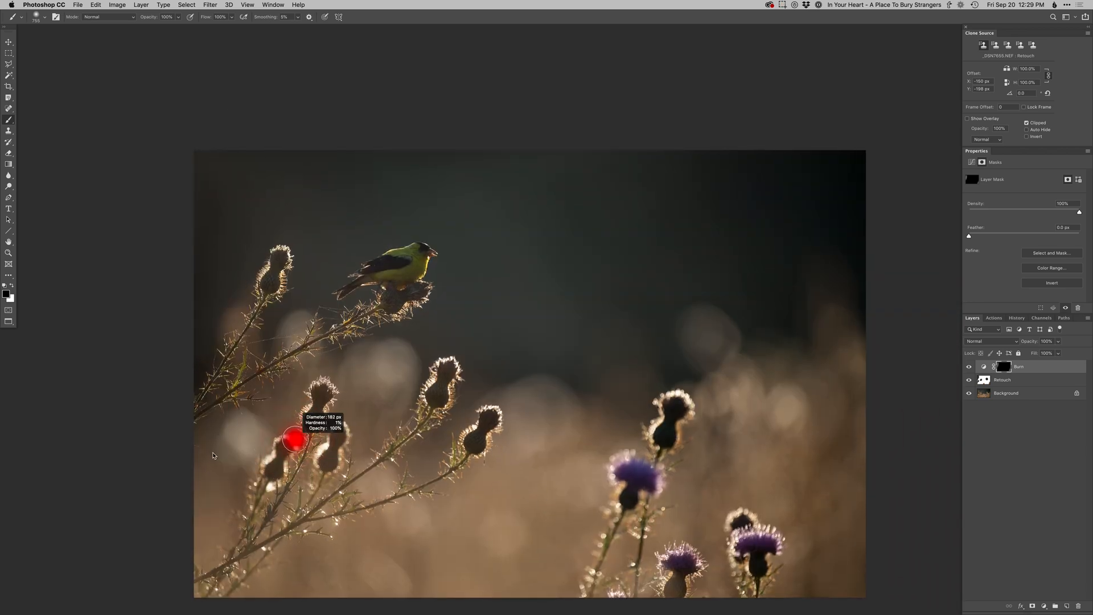
{"action": "key", "text": "x"}
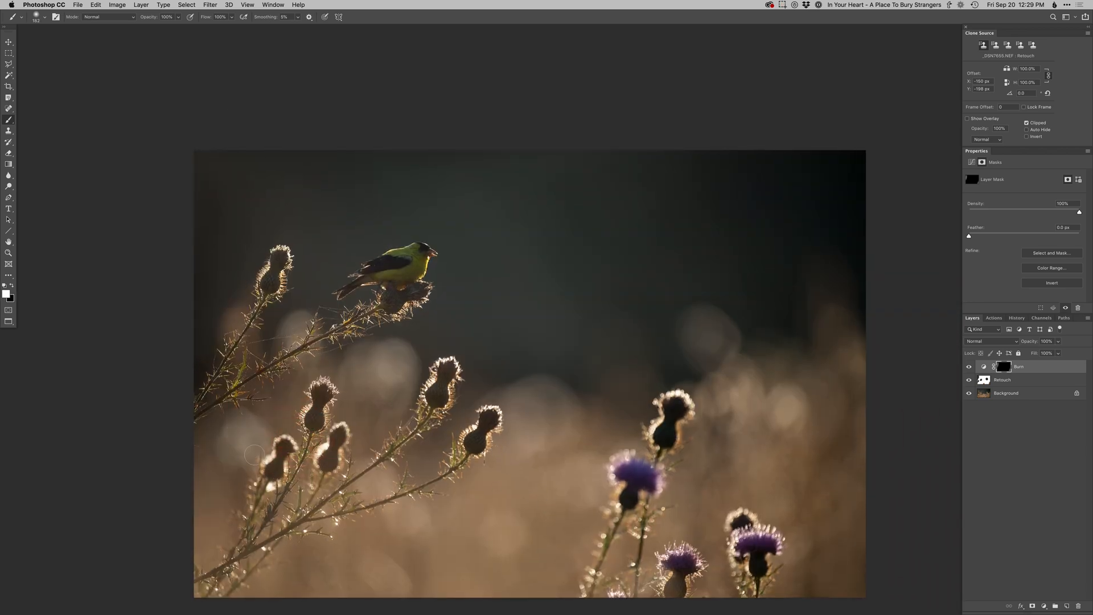
{"action": "mouse_move", "coordinate": [366, 358]}
{"action": "left_mouse_down"}
{"action": "mouse_move", "coordinate": [385, 358]}
{"action": "mouse_move", "coordinate": [382, 373]}
{"action": "left_mouse_up"}
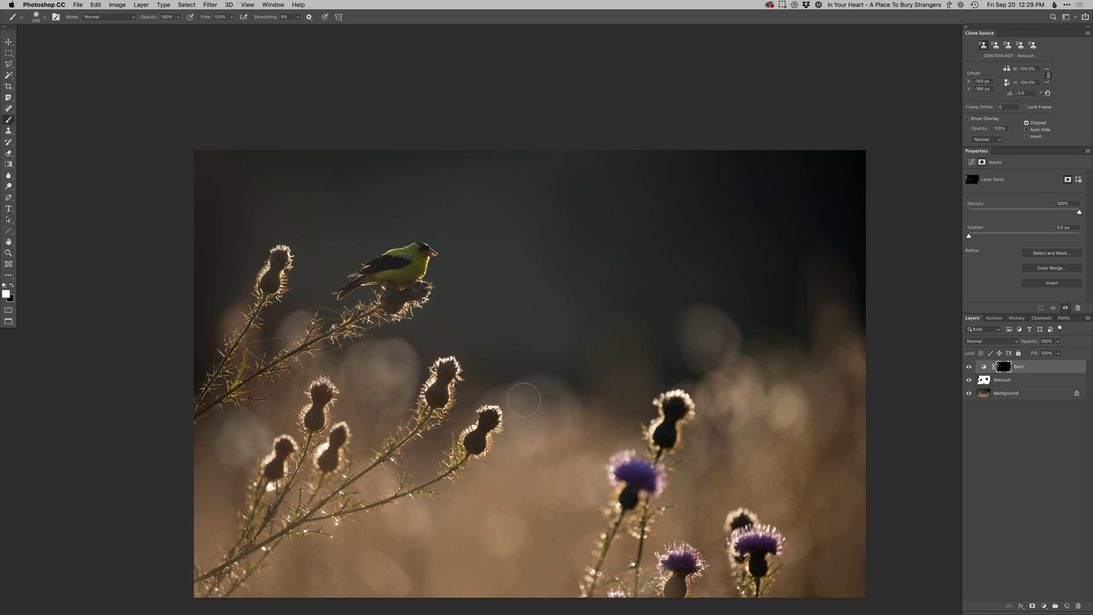
{"action": "key", "text": "F2"}
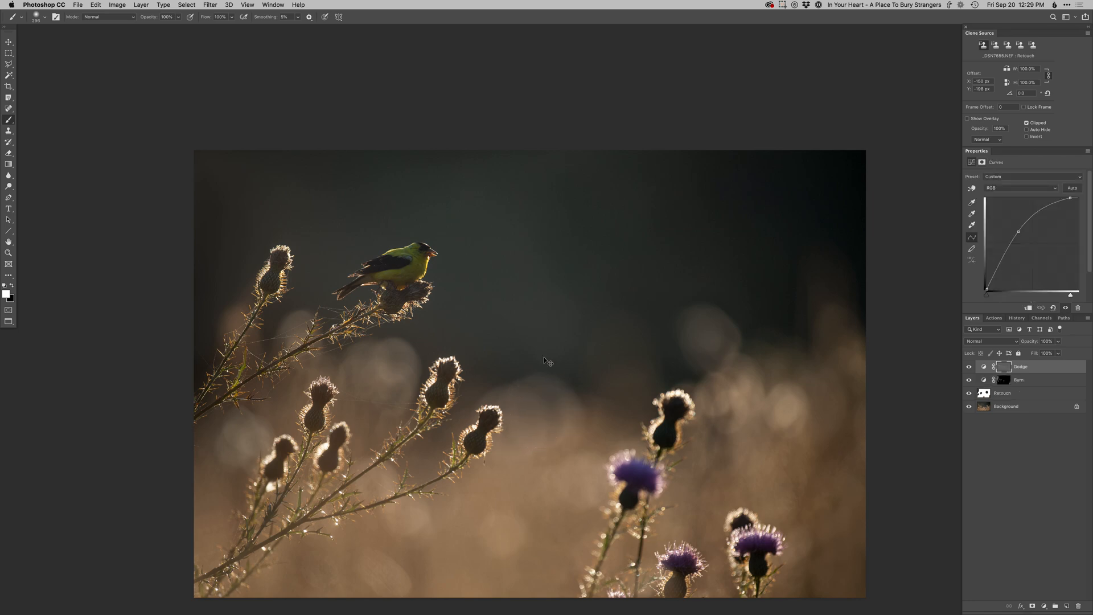
{"action": "left_click", "coordinate": [390, 274], "text": "super"}
{"action": "mouse_move", "coordinate": [390, 275]}
{"action": "left_mouse_down"}
{"action": "mouse_move", "coordinate": [468, 415]}
{"action": "mouse_move", "coordinate": [460, 408]}
{"action": "left_mouse_up"}
{"action": "key", "text": "Delete"}
Add a Curves layer with a contrast-boosting S-curve for the bird and invert its mask to black
{"action": "key", "text": "super+shift+m"}
{"action": "key", "text": "Return"}
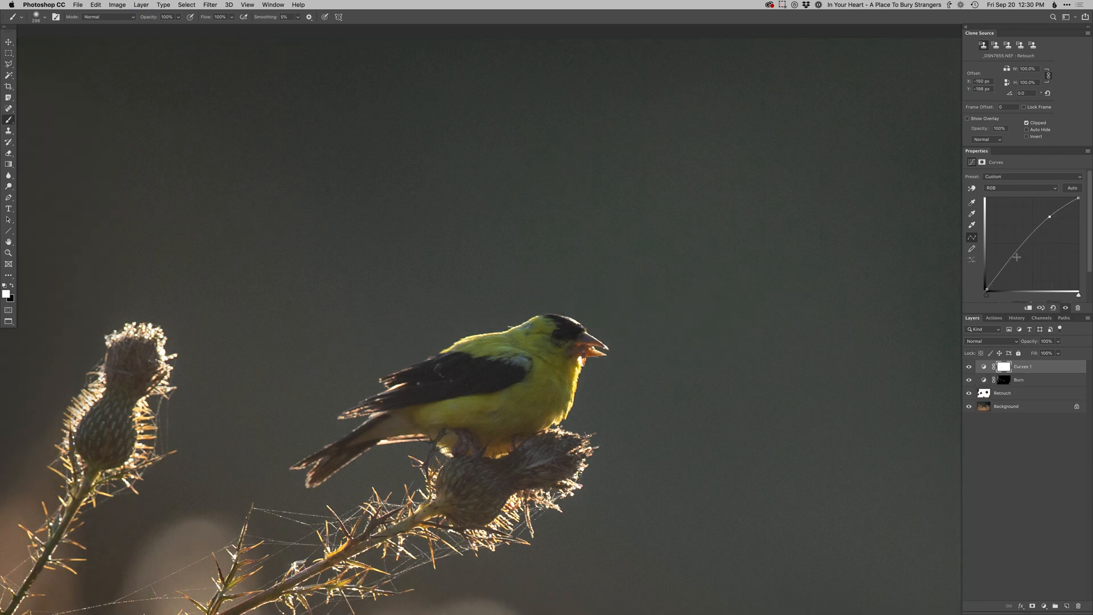
{"action": "left_click_drag", "start_coordinate": [1000, 271], "coordinate": [999, 276]}
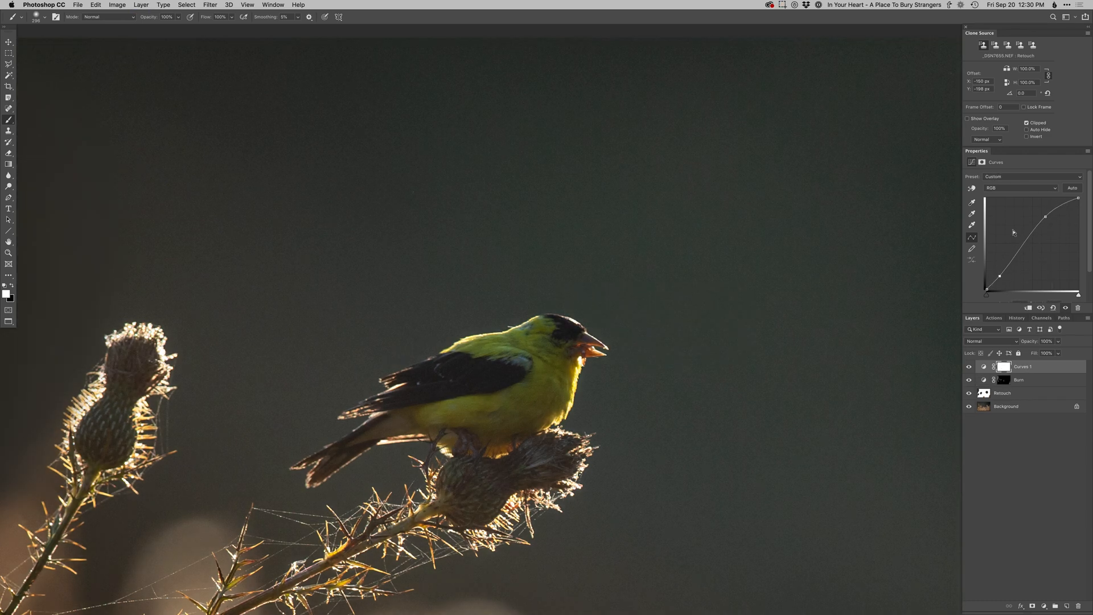
{"action": "left_click_drag", "start_coordinate": [1045, 216], "coordinate": [1041, 216]}
{"action": "key", "text": "super+i"}
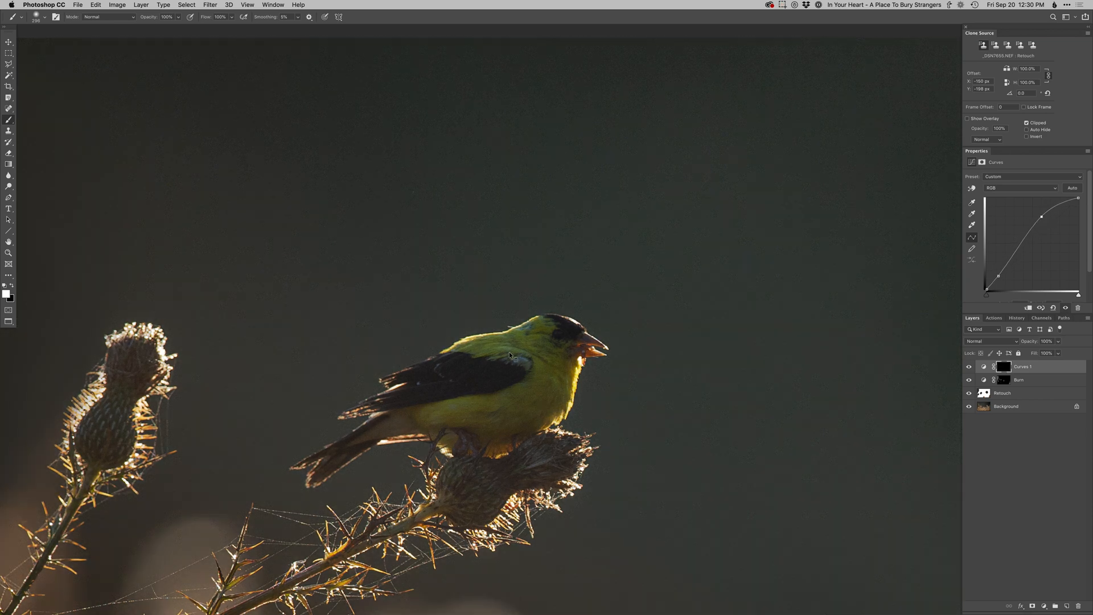
Trace the edge of the bird's beak and breast in white on the Curves mask with a small hard brush
{"action": "right_click", "coordinate": [509, 353]}
{"action": "left_click", "coordinate": [573, 426]}
{"action": "mouse_move", "coordinate": [574, 345]}
{"action": "left_mouse_down"}
{"action": "mouse_move", "coordinate": [562, 342]}
{"action": "mouse_move", "coordinate": [596, 348]}
{"action": "left_mouse_up"}
{"action": "key", "text": "x"}
{"action": "key", "text": "x"}
{"action": "key", "text": "x"}
{"action": "key", "text": "x"}
{"action": "mouse_move", "coordinate": [572, 373]}
{"action": "left_mouse_down"}
{"action": "mouse_move", "coordinate": [564, 407]}
{"action": "mouse_move", "coordinate": [541, 426]}
{"action": "left_mouse_up"}
{"action": "key", "text": "bracketright"}
{"action": "key", "text": "bracketright"}
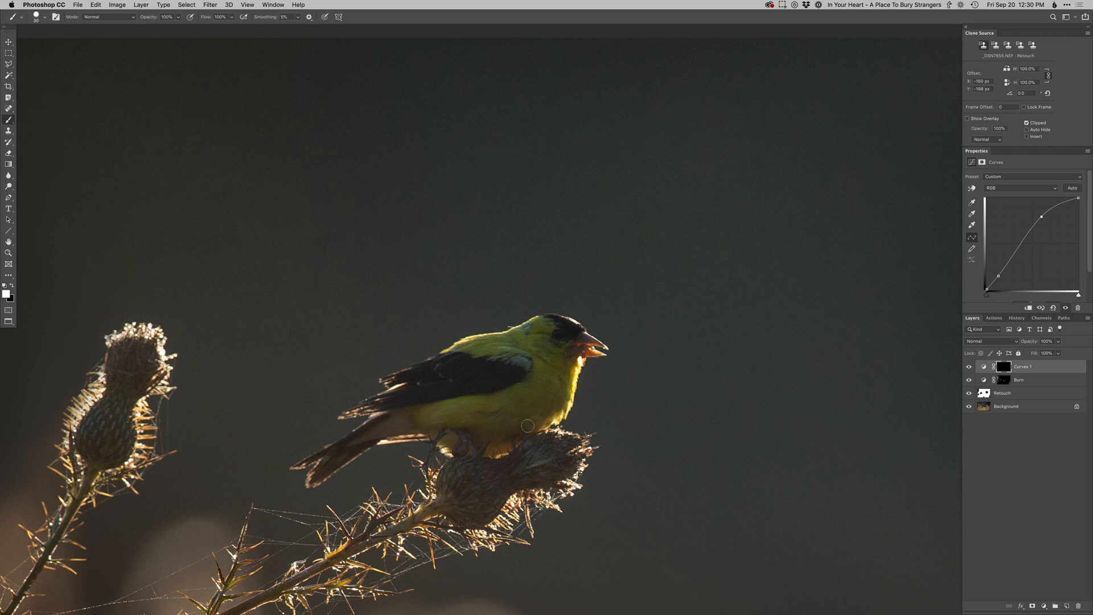
Continue the white mask outline along the bird's belly and around its tail feathers
{"action": "mouse_move", "coordinate": [466, 428]}
{"action": "left_mouse_down"}
{"action": "mouse_move", "coordinate": [409, 413]}
{"action": "mouse_move", "coordinate": [457, 417]}
{"action": "mouse_move", "coordinate": [340, 445]}
{"action": "mouse_move", "coordinate": [369, 438]}
{"action": "left_mouse_up"}
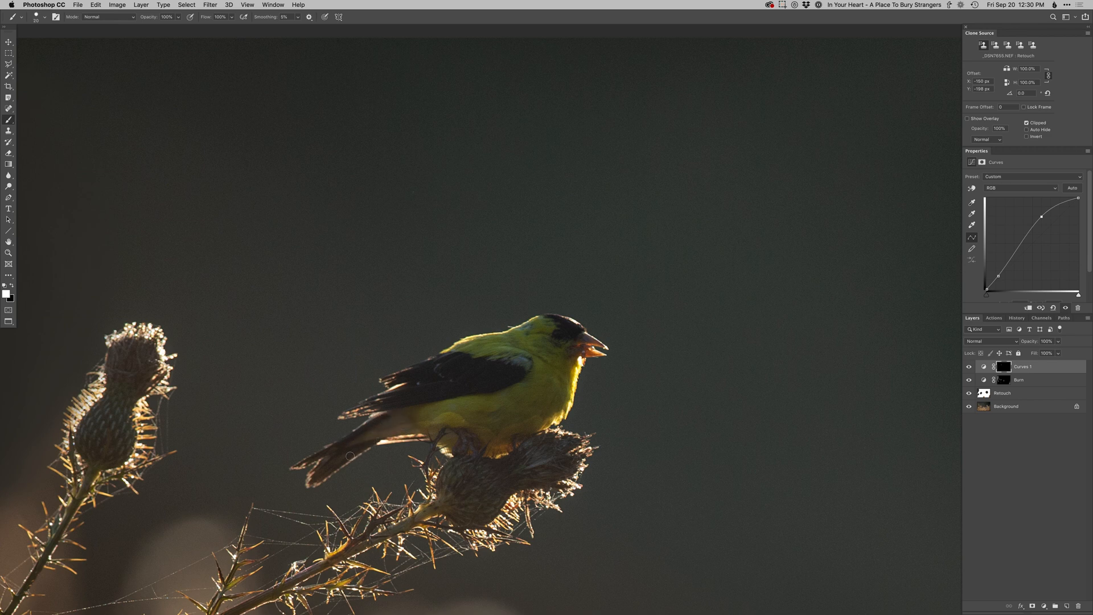
{"action": "mouse_move", "coordinate": [325, 471]}
{"action": "left_mouse_down"}
{"action": "mouse_move", "coordinate": [310, 481]}
{"action": "mouse_move", "coordinate": [321, 459]}
{"action": "mouse_move", "coordinate": [289, 463]}
{"action": "left_mouse_up"}
{"action": "key", "text": "x"}
{"action": "key", "text": "x"}
{"action": "mouse_move", "coordinate": [367, 425]}
{"action": "left_mouse_down"}
{"action": "mouse_move", "coordinate": [407, 461]}
{"action": "mouse_move", "coordinate": [424, 439]}
{"action": "left_mouse_up"}
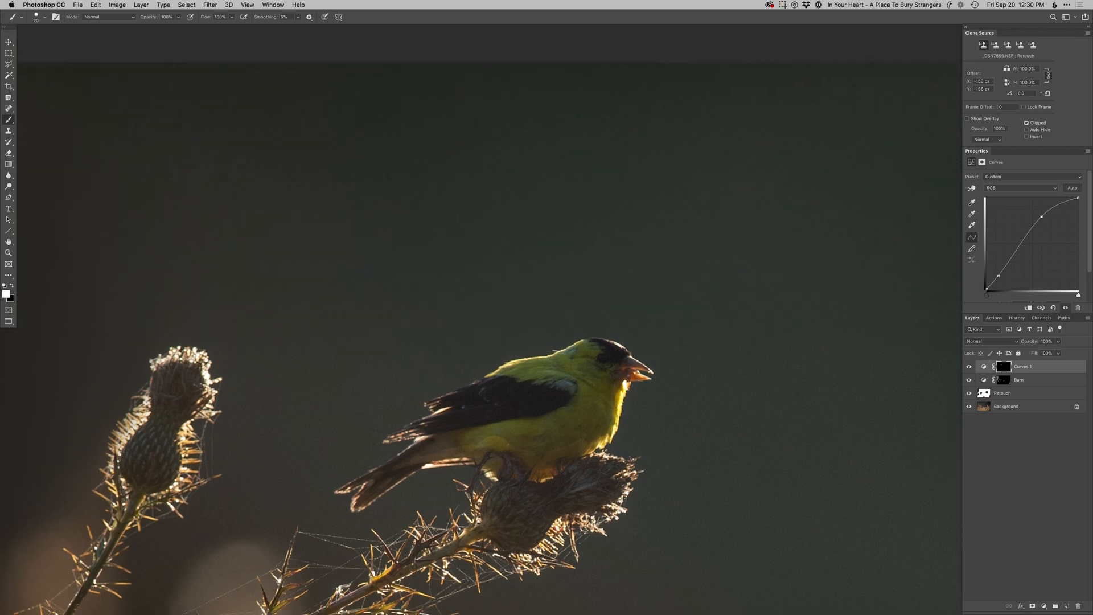
Complete the mask outline along the wing tips, back, head and beak, refining the beak with a smaller brush
{"action": "key", "text": "x"}
{"action": "key", "text": "x"}
{"action": "key", "text": "x"}
{"action": "key", "text": "x"}
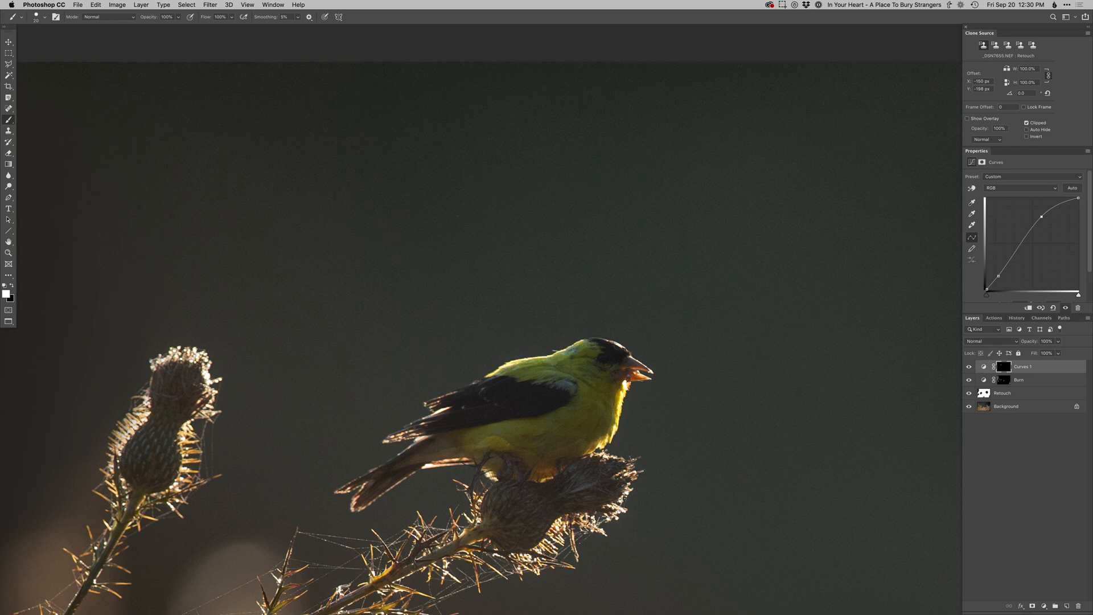
{"action": "left_click_drag", "start_coordinate": [636, 364], "coordinate": [633, 364]}
Fill the inside of the bird outline and the tail gap with white on the mask, and compare the image with and without the adjustment
{"action": "left_click", "coordinate": [1008, 367], "text": "alt"}
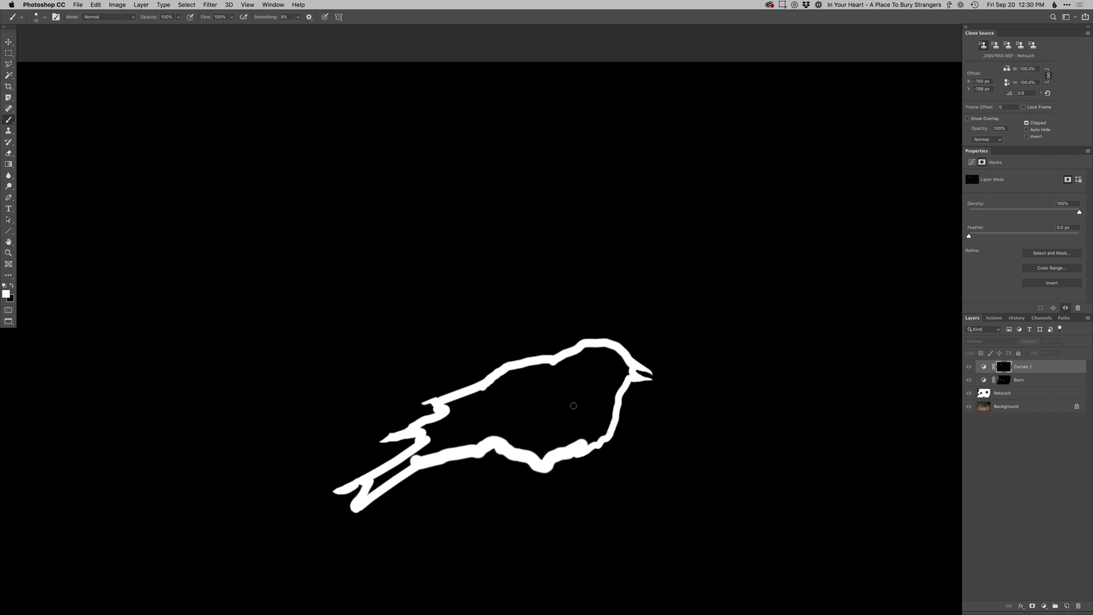
{"action": "key", "text": "w"}
{"action": "left_click", "coordinate": [581, 395]}
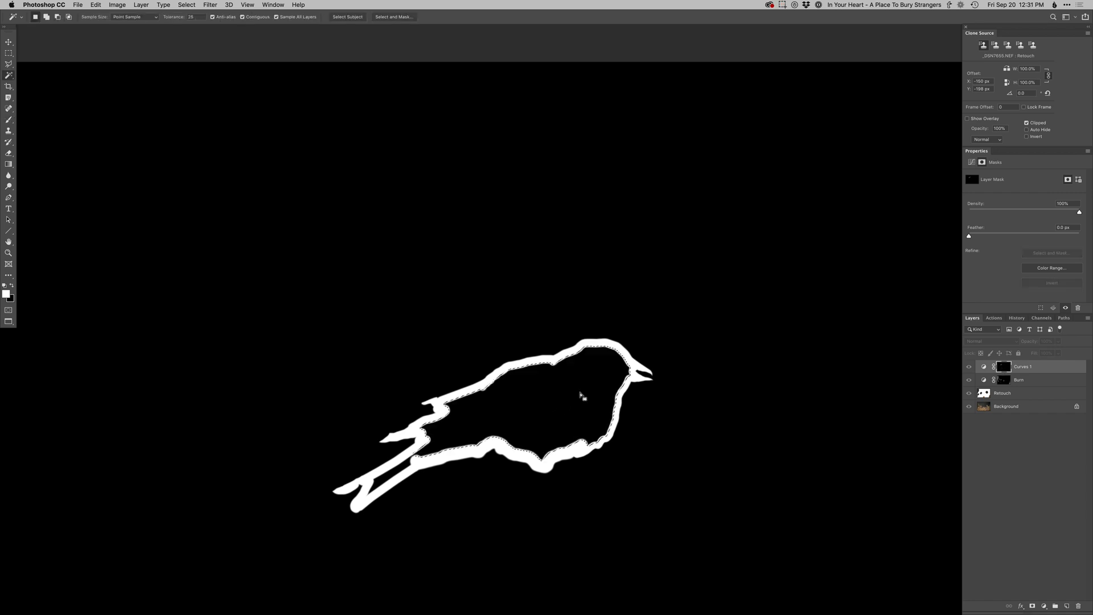
{"action": "key", "text": "alt+BackSpace"}
{"action": "key", "text": "ctrl+d"}
{"action": "key", "text": "b"}
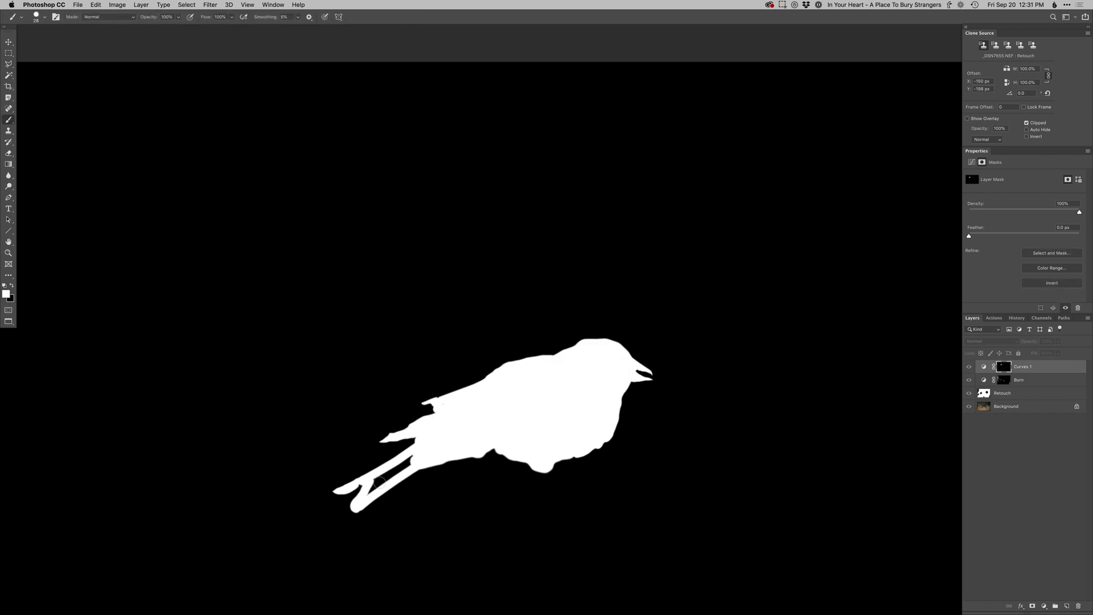
{"action": "mouse_move", "coordinate": [377, 482]}
{"action": "left_mouse_down"}
{"action": "mouse_move", "coordinate": [371, 490]}
{"action": "mouse_move", "coordinate": [401, 464]}
{"action": "left_mouse_up"}
{"action": "left_click", "coordinate": [1001, 365], "text": "alt"}
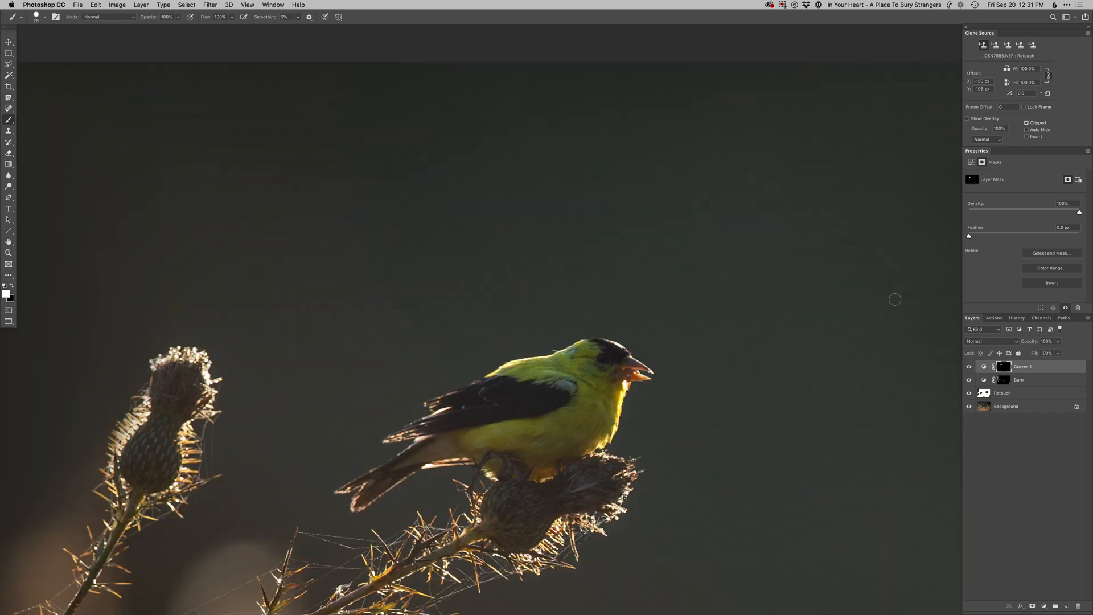
{"action": "left_click", "coordinate": [969, 367]}
{"action": "left_click", "coordinate": [969, 367]}
Load the bird mask as a selection and store it in a hidden Curves layer named "selection"
{"action": "left_click", "coordinate": [1003, 370], "text": "ctrl"}
{"action": "key", "text": "super+shift+n"}
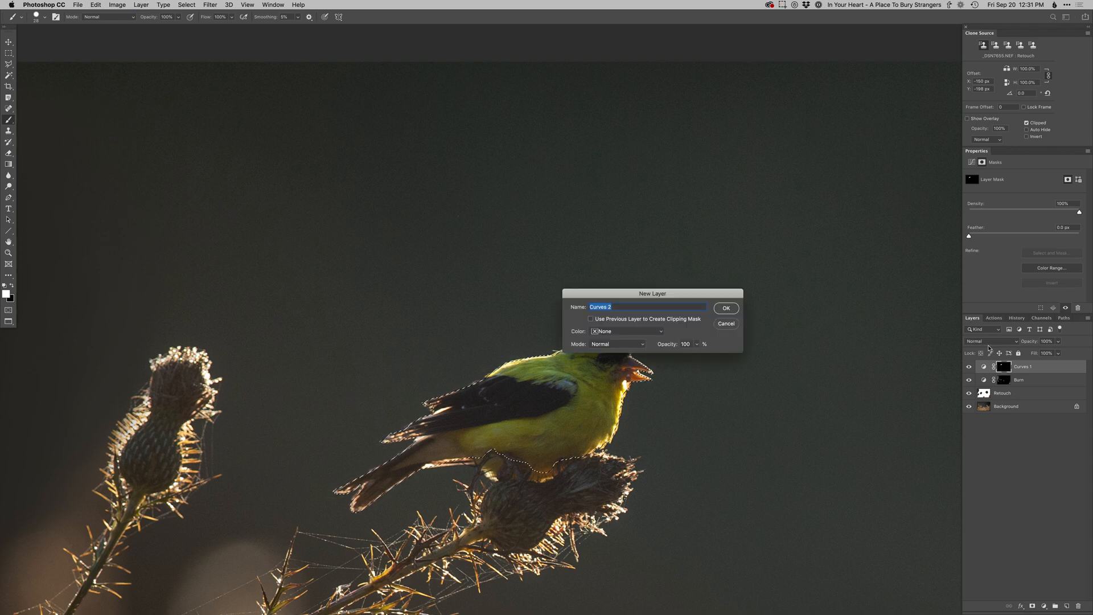
{"action": "type", "text": "selection"}
{"action": "key", "text": "Return"}
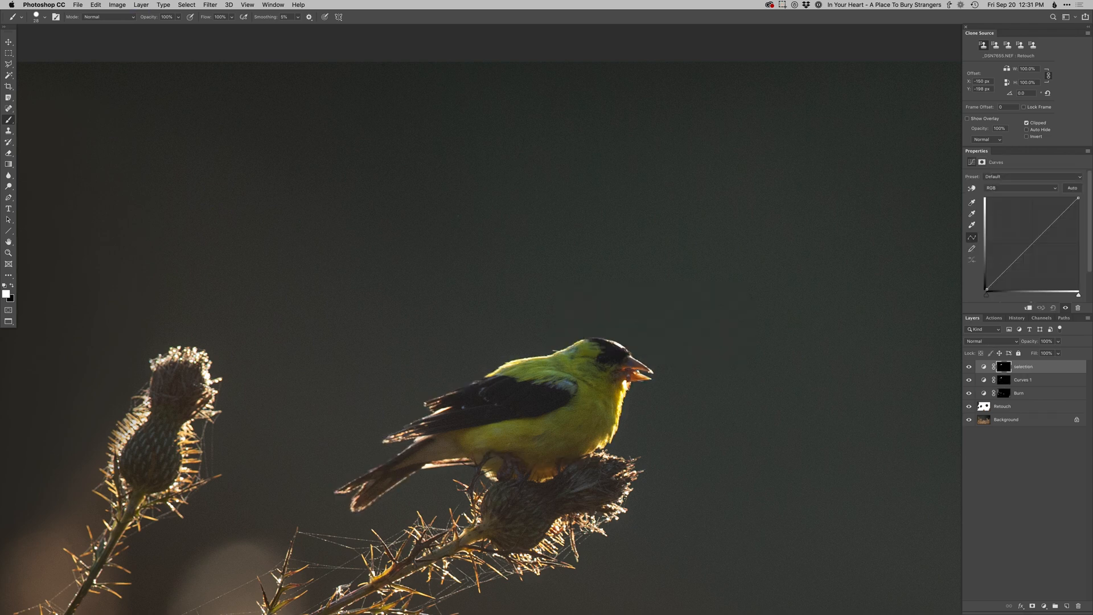
{"action": "key", "text": "super+0"}
{"action": "key", "text": "super+minus"}
{"action": "left_click", "coordinate": [968, 366]}
Brighten the bird further by raising the shadow and highlight points of its Curves 1 adjustment
{"action": "left_click", "coordinate": [993, 379]}
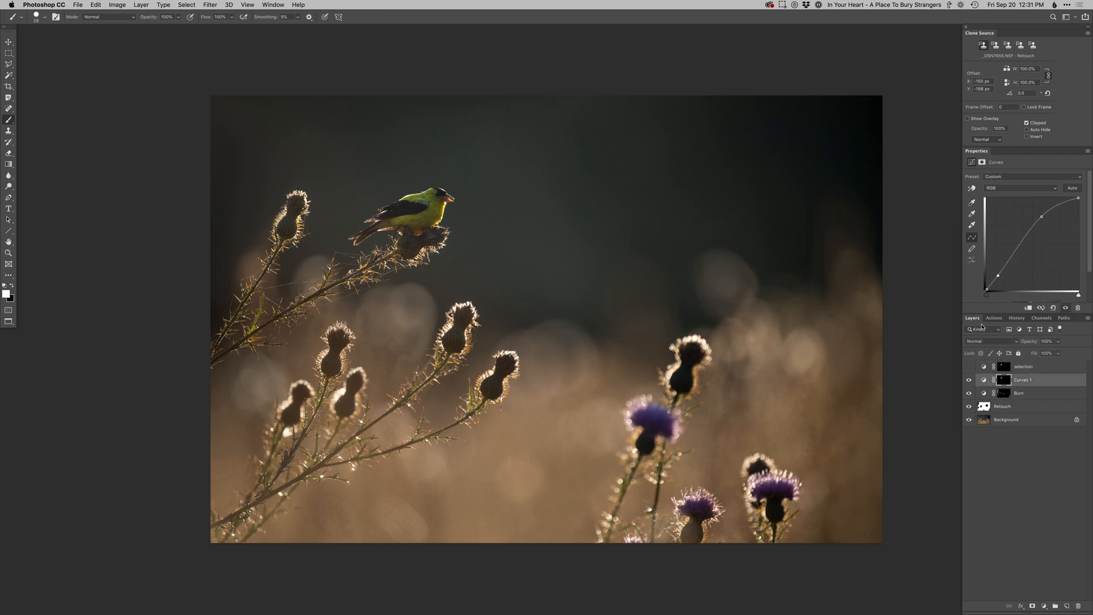
{"action": "left_click_drag", "start_coordinate": [998, 275], "coordinate": [997, 274]}
{"action": "left_click_drag", "start_coordinate": [1042, 216], "coordinate": [1037, 216]}
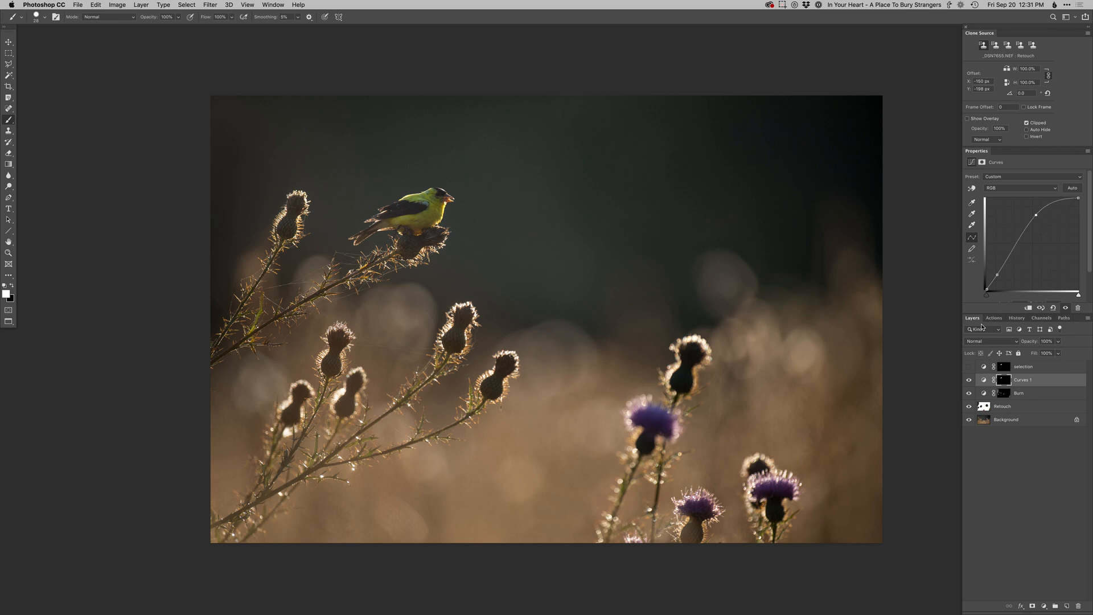
Add a Curves layer that slightly lowers the Green channel's midtones and invert its mask to black
{"action": "key", "text": "super+shift+m"}
{"action": "key", "text": "Return"}
{"action": "key", "text": "alt+4"}
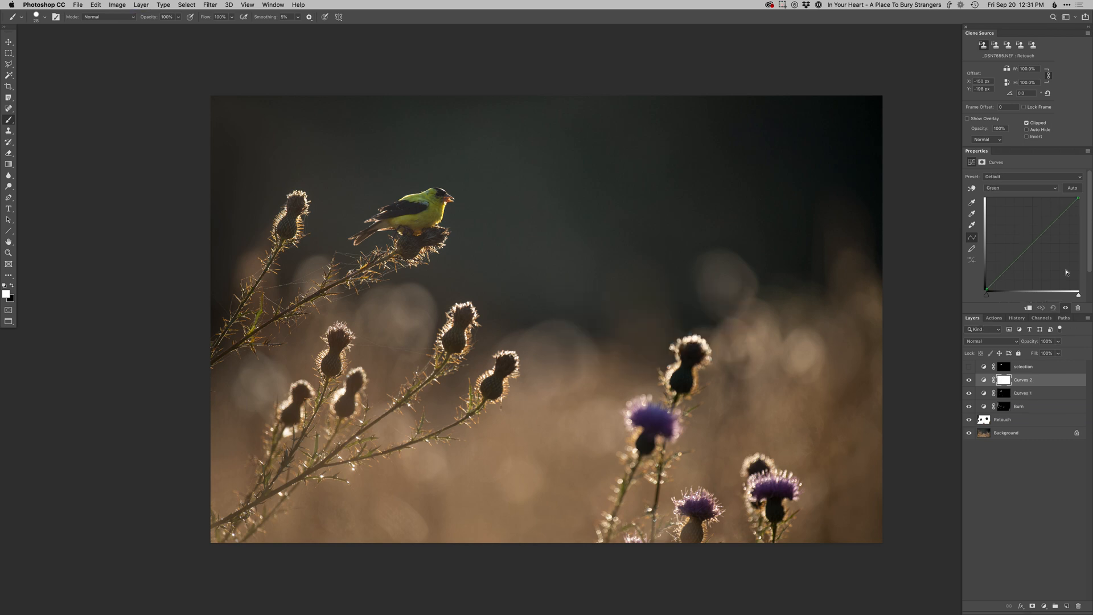
{"action": "left_click", "coordinate": [1038, 240]}
{"action": "key", "text": "super+i"}
Load the stored bird selection and paint the green reduction onto the bird with a soft brush
{"action": "left_click", "coordinate": [1001, 370]}
{"action": "right_click", "coordinate": [483, 232]}
{"action": "left_click", "coordinate": [499, 293]}
{"action": "left_click_drag", "start_coordinate": [461, 275], "coordinate": [480, 275]}
{"action": "mouse_move", "coordinate": [428, 189]}
{"action": "left_mouse_down"}
{"action": "mouse_move", "coordinate": [433, 197]}
{"action": "mouse_move", "coordinate": [384, 191]}
{"action": "mouse_move", "coordinate": [413, 186]}
{"action": "mouse_move", "coordinate": [396, 191]}
{"action": "left_mouse_up"}
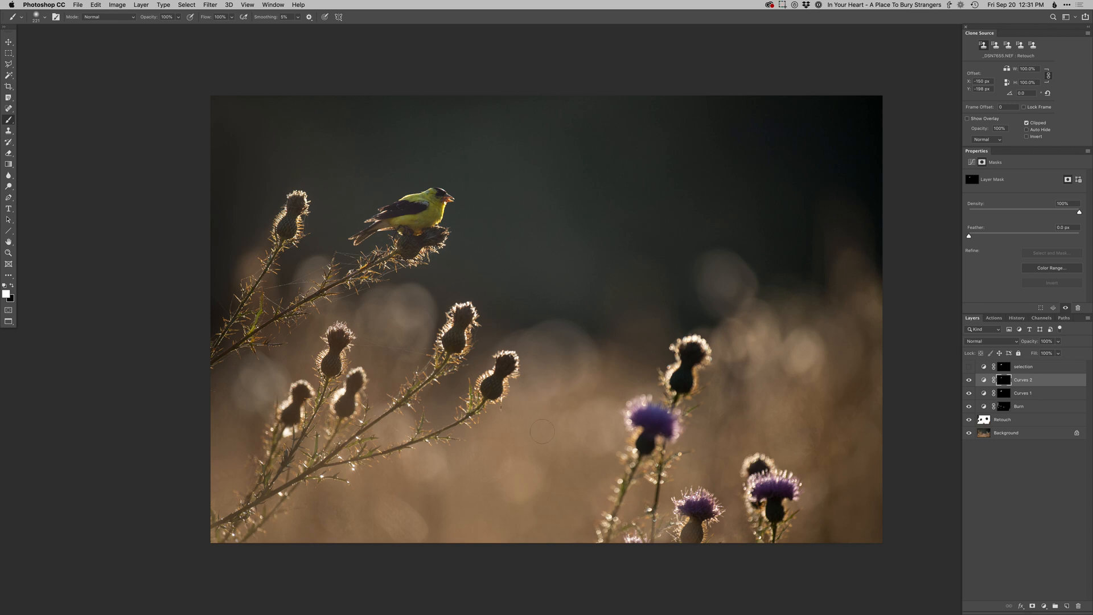
Darken everything except the bird with a new Curves layer that has a lowered RGB curve and an inverted bird mask
{"action": "key", "text": "super+m"}
{"action": "key", "text": "Return"}
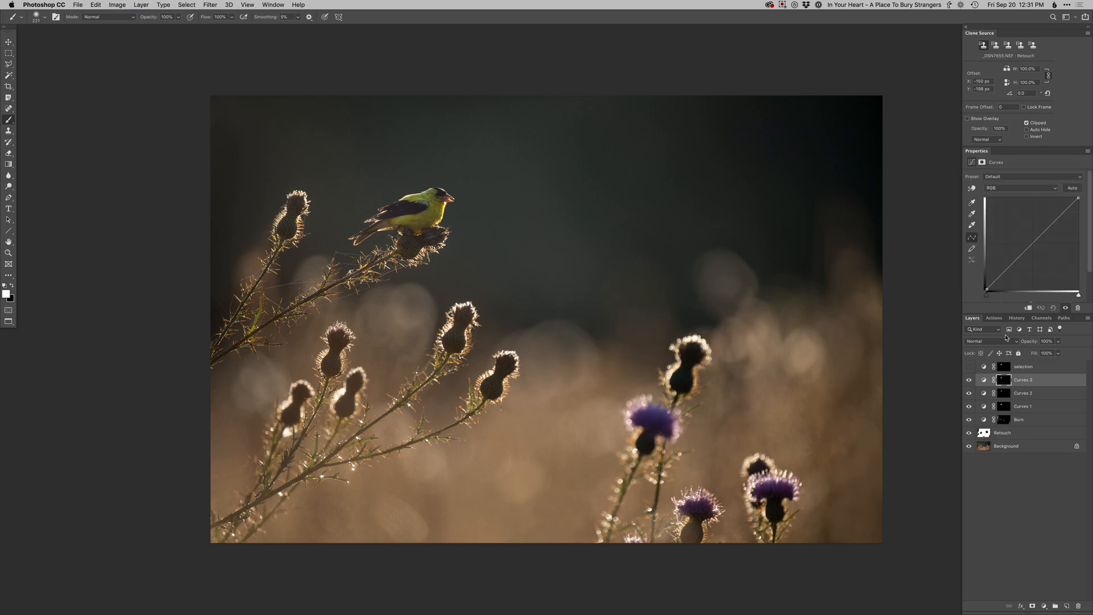
{"action": "left_click", "coordinate": [1014, 267]}
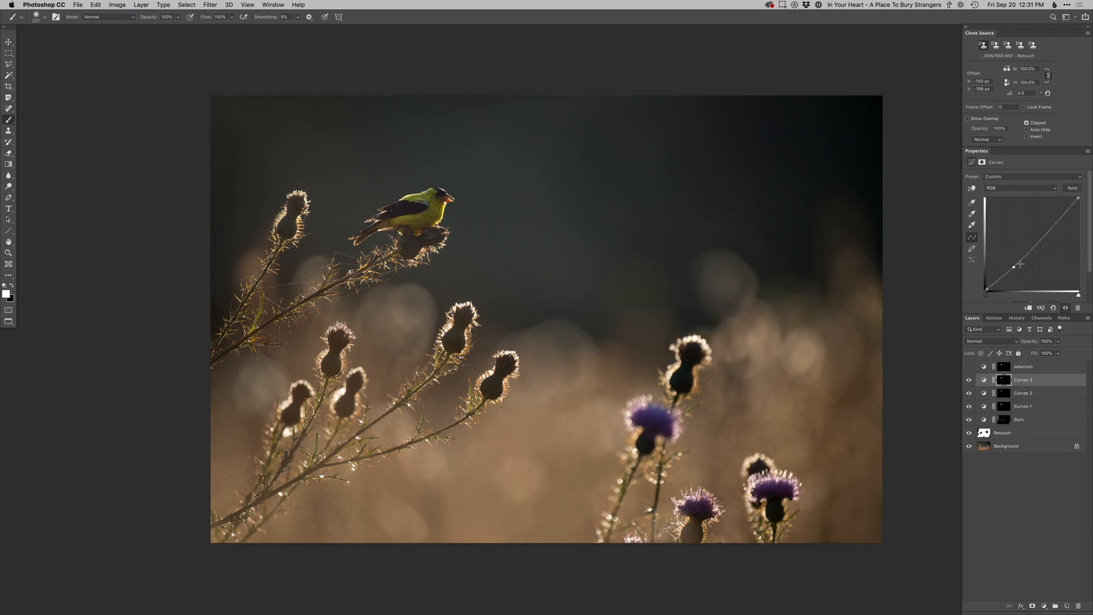
{"action": "key", "text": "super+i"}
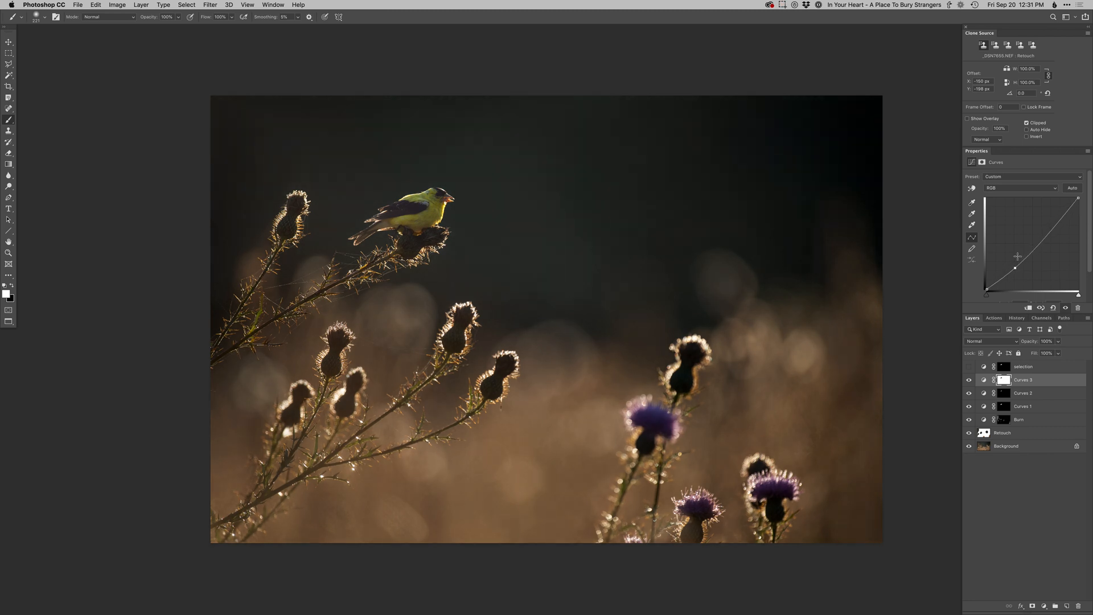
{"action": "left_click_drag", "start_coordinate": [1015, 268], "coordinate": [1016, 268]}
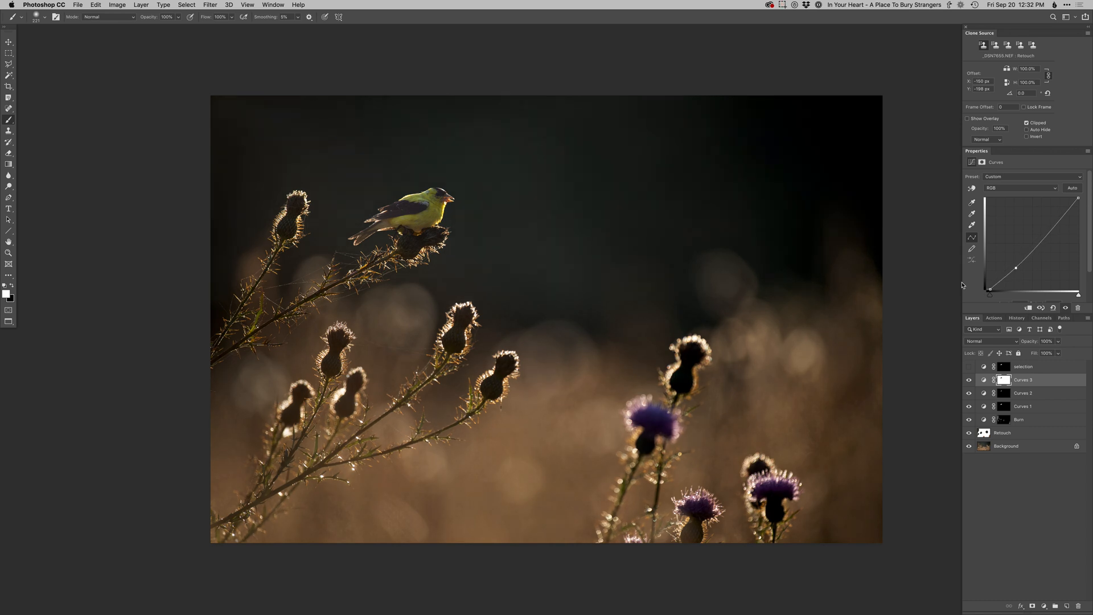
{"action": "key", "text": "Up"}
{"action": "key", "text": "Left"}
Add another Curves layer and shift its black point slightly inward to deepen the shadows
{"action": "key", "text": "super+m"}
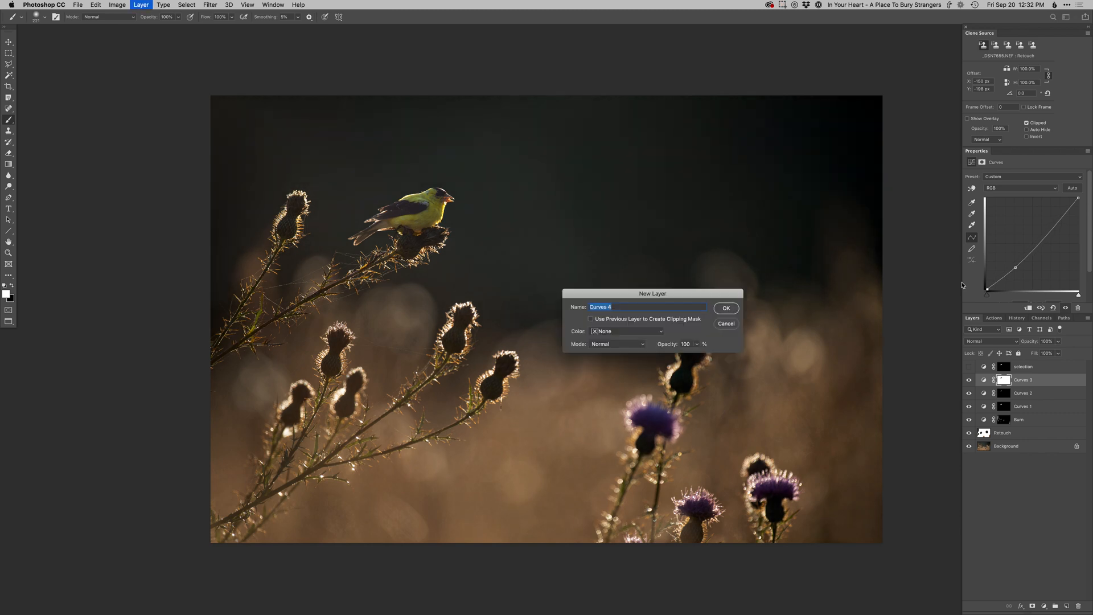
{"action": "key", "text": "Return"}
{"action": "key", "text": "Right"}
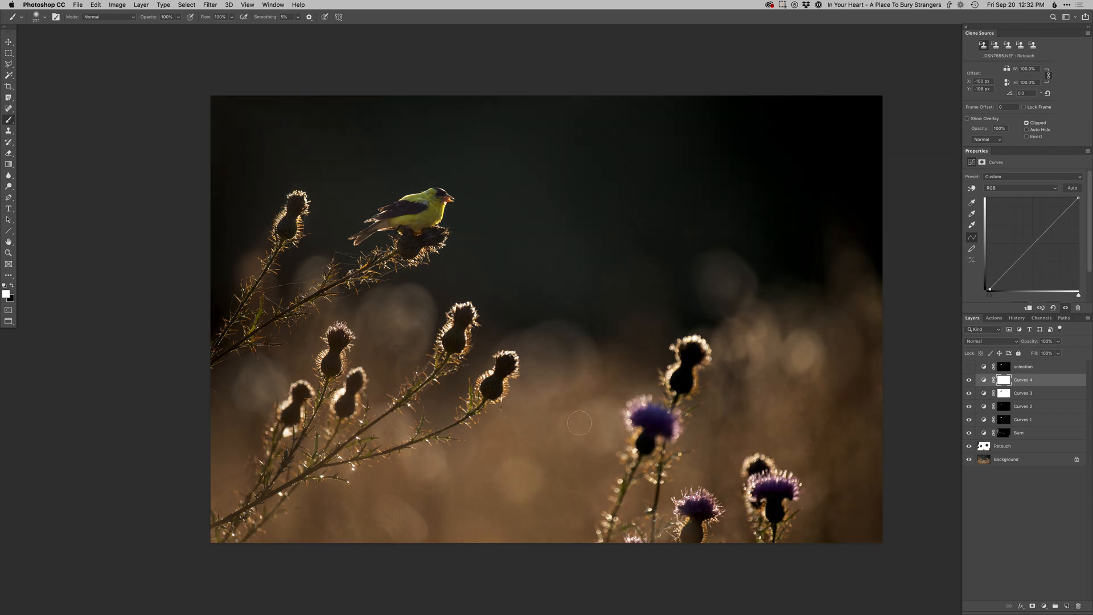
Select the dark thistle-head tones with Color Range at a Fuzziness of 66 and target the topmost visible Curves layer's mask
{"action": "mouse_move", "coordinate": [506, 388]}
{"action": "left_mouse_down"}
{"action": "mouse_move", "coordinate": [493, 387]}
{"action": "mouse_move", "coordinate": [503, 389]}
{"action": "left_mouse_up"}
{"action": "key", "text": "shift+super+c"}
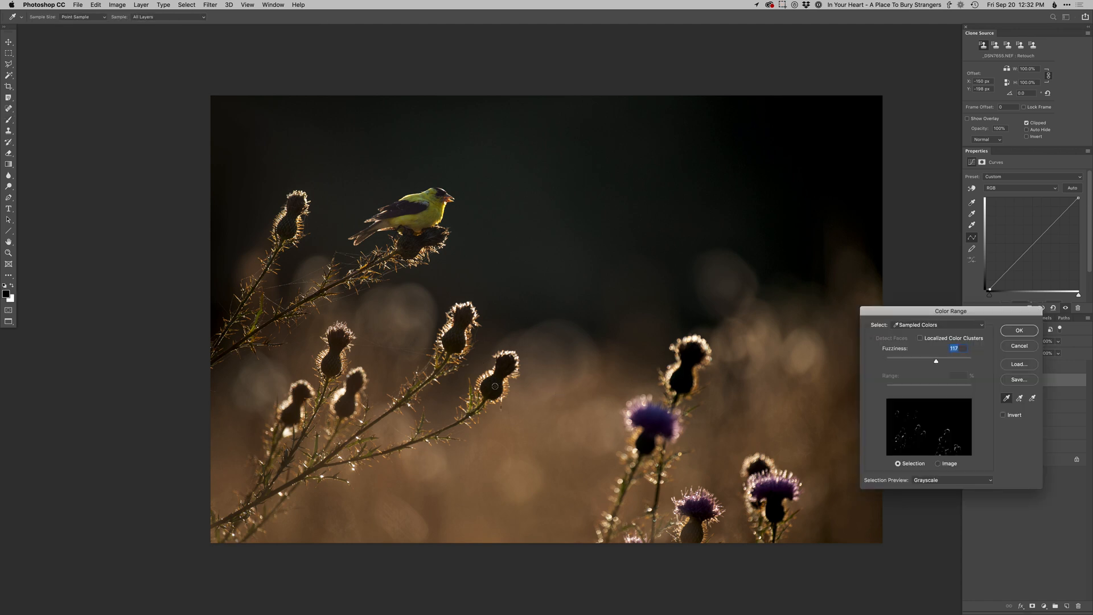
{"action": "left_click", "coordinate": [492, 387]}
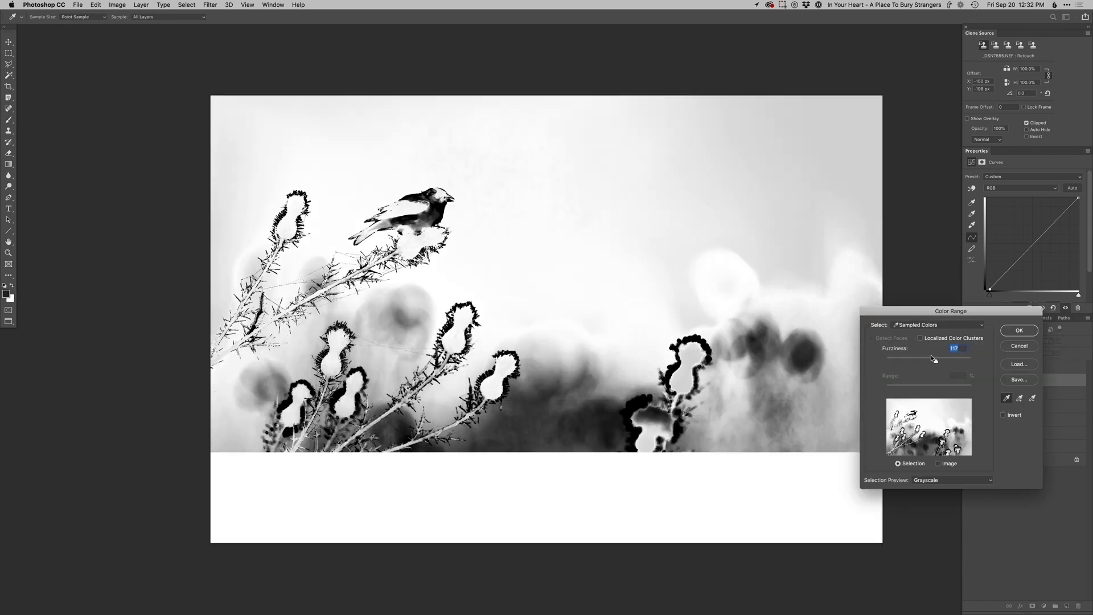
{"action": "left_click_drag", "start_coordinate": [936, 361], "coordinate": [923, 363]}
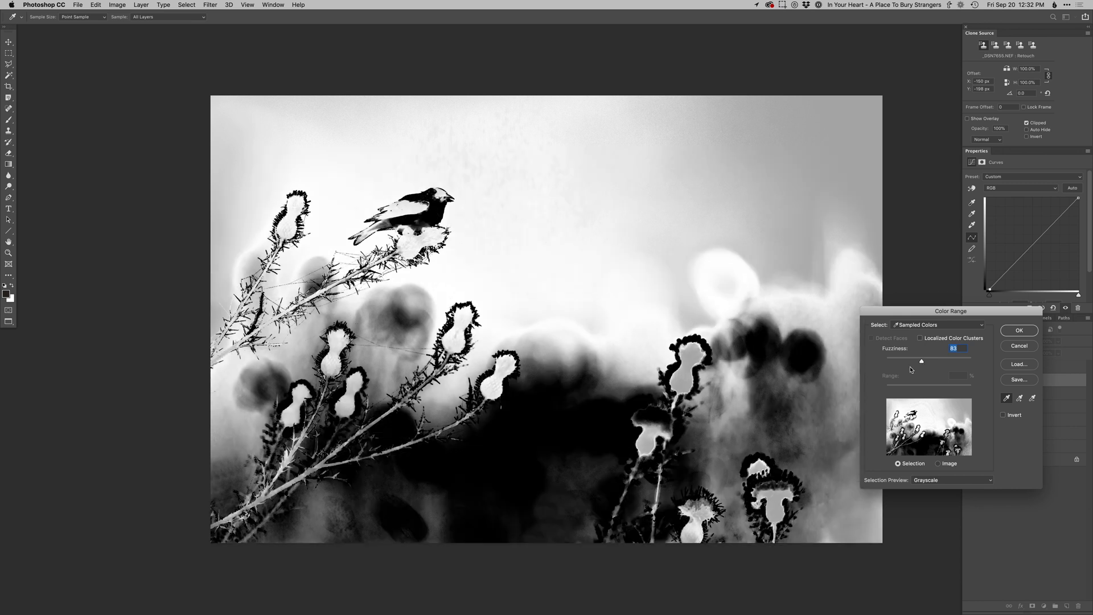
{"action": "left_click", "coordinate": [685, 381]}
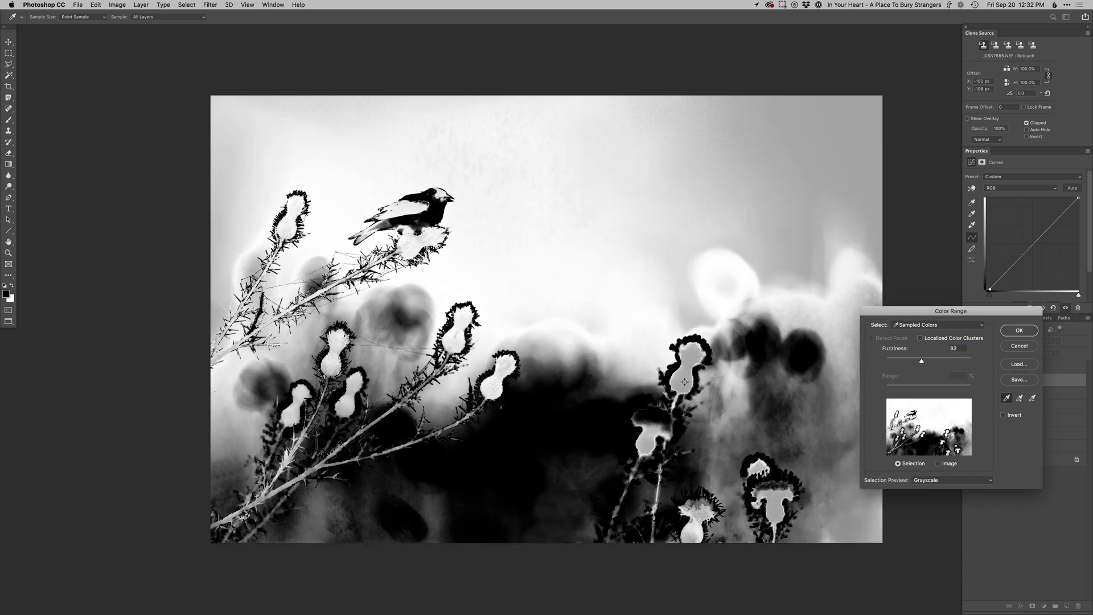
{"action": "left_click_drag", "start_coordinate": [918, 360], "coordinate": [914, 361]}
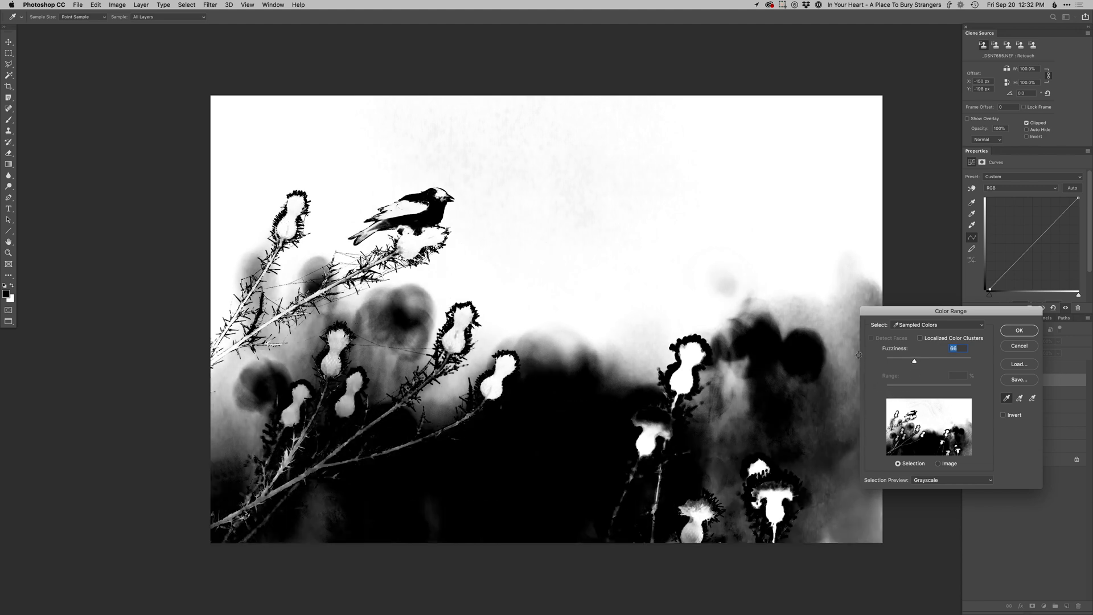
{"action": "key", "text": "Return"}
{"action": "key", "text": "super+d"}
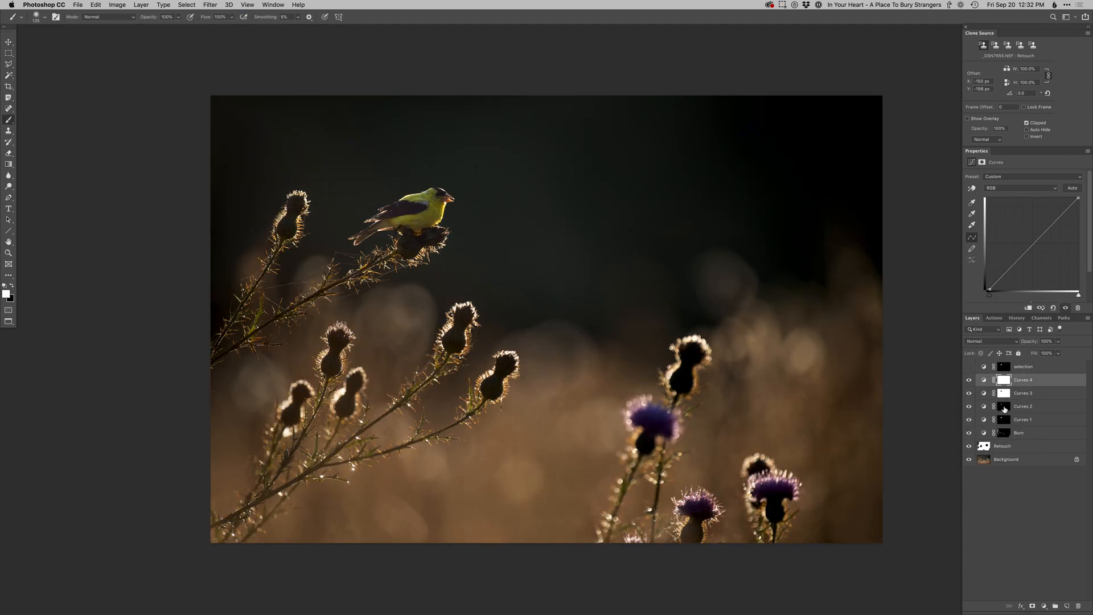
{"action": "left_click", "coordinate": [1003, 384]}
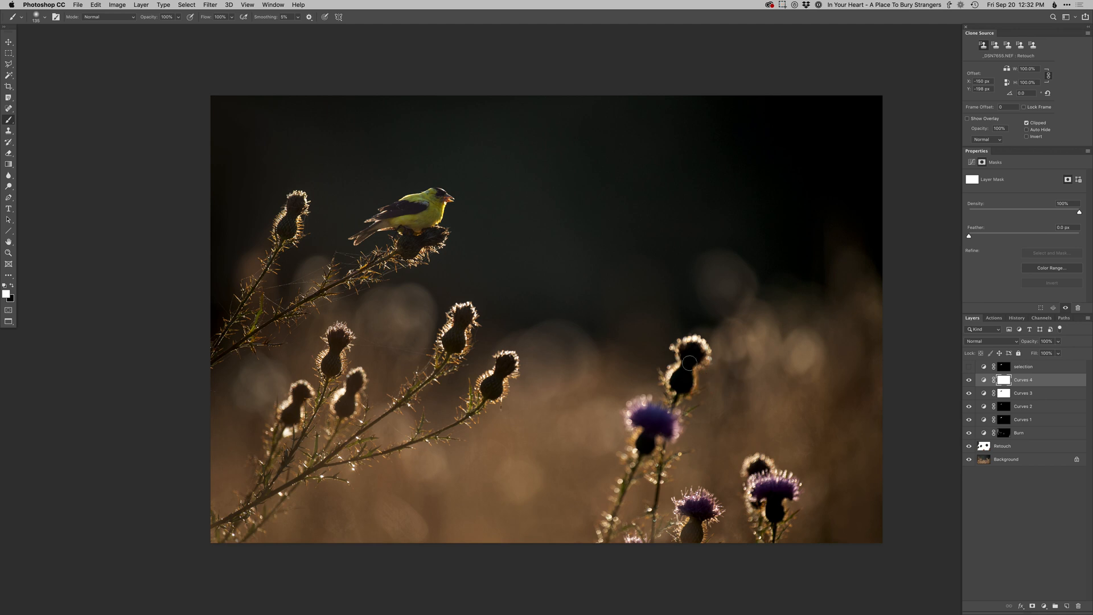
Paint black on the Curves 4 and Curves 3 masks over the thistle heads and purple bloom, and compare the edit with the original
{"action": "key", "text": "x"}
{"action": "left_click_drag", "start_coordinate": [689, 370], "coordinate": [682, 389]}
{"action": "left_click", "coordinate": [1005, 394]}
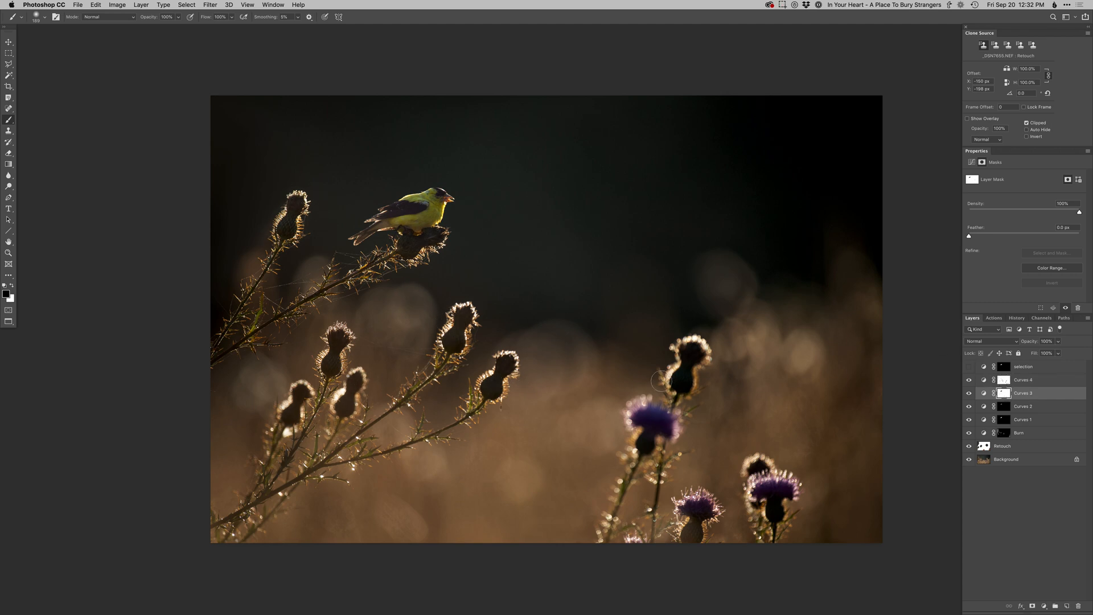
{"action": "left_click", "coordinate": [968, 392]}
{"action": "left_click", "coordinate": [969, 393]}
{"action": "mouse_move", "coordinate": [653, 420]}
{"action": "left_mouse_down"}
{"action": "mouse_move", "coordinate": [643, 420]}
{"action": "mouse_move", "coordinate": [653, 420]}
{"action": "mouse_move", "coordinate": [650, 436]}
{"action": "mouse_move", "coordinate": [651, 424]}
{"action": "left_mouse_up"}
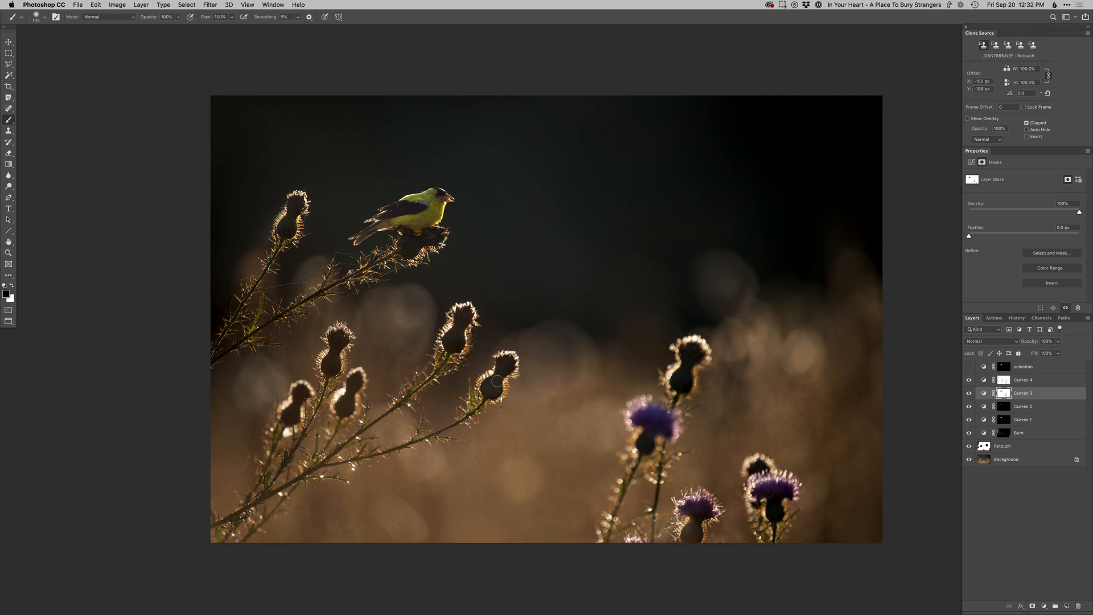
{"action": "left_click", "coordinate": [687, 361]}
{"action": "left_click_drag", "start_coordinate": [688, 363], "coordinate": [690, 362]}
{"action": "left_click", "coordinate": [970, 380]}
{"action": "left_click", "coordinate": [970, 380]}
{"action": "left_click", "coordinate": [969, 460], "text": "alt"}
{"action": "left_click", "coordinate": [968, 460], "text": "alt"}
Add a Dodge curves layer with a black mask and paint white over the purple thistle blooms to brighten them
{"action": "key", "text": "F2"}
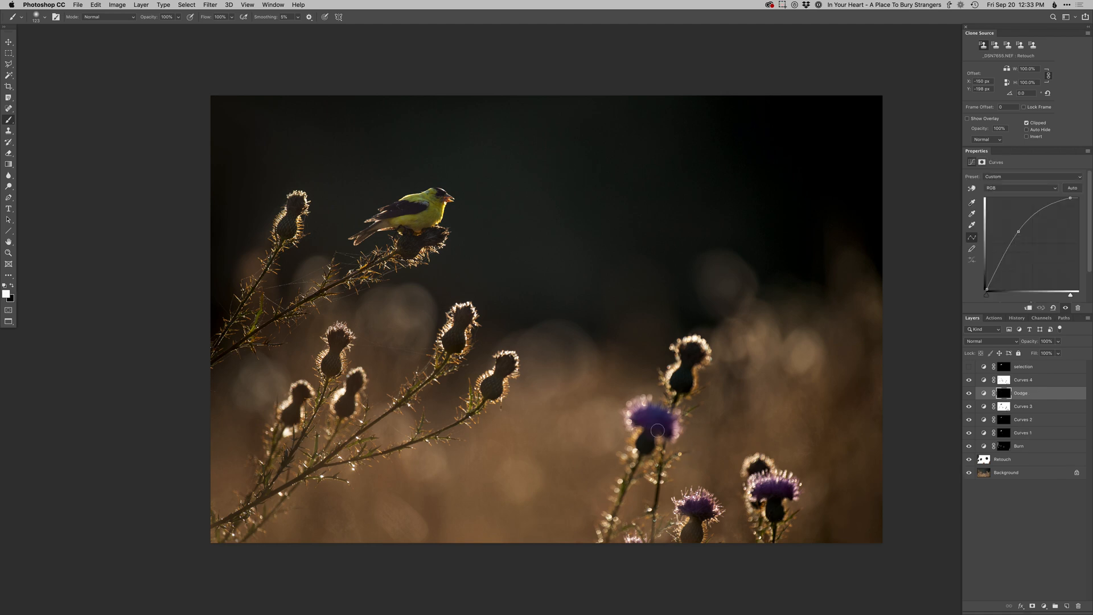
{"action": "left_click_drag", "start_coordinate": [641, 420], "coordinate": [657, 421]}
{"action": "key", "text": "x"}
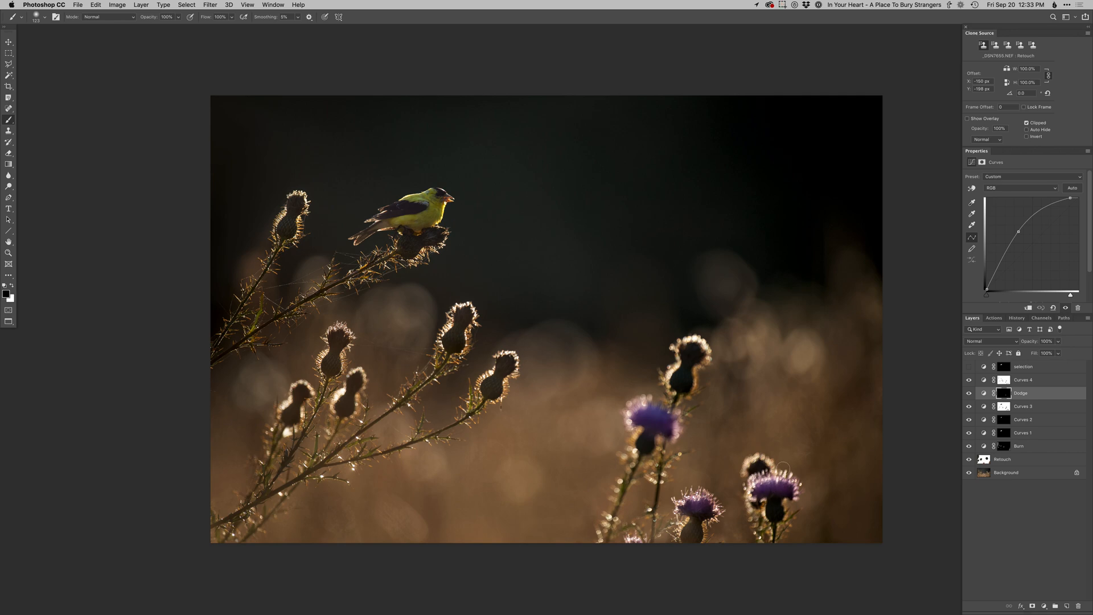
Add two more Dodge layers and paint them in over the goldfinch's head and eye with a small brush
{"action": "left_click_drag", "start_coordinate": [413, 257], "coordinate": [458, 285]}
{"action": "left_click_drag", "start_coordinate": [458, 425], "coordinate": [481, 580]}
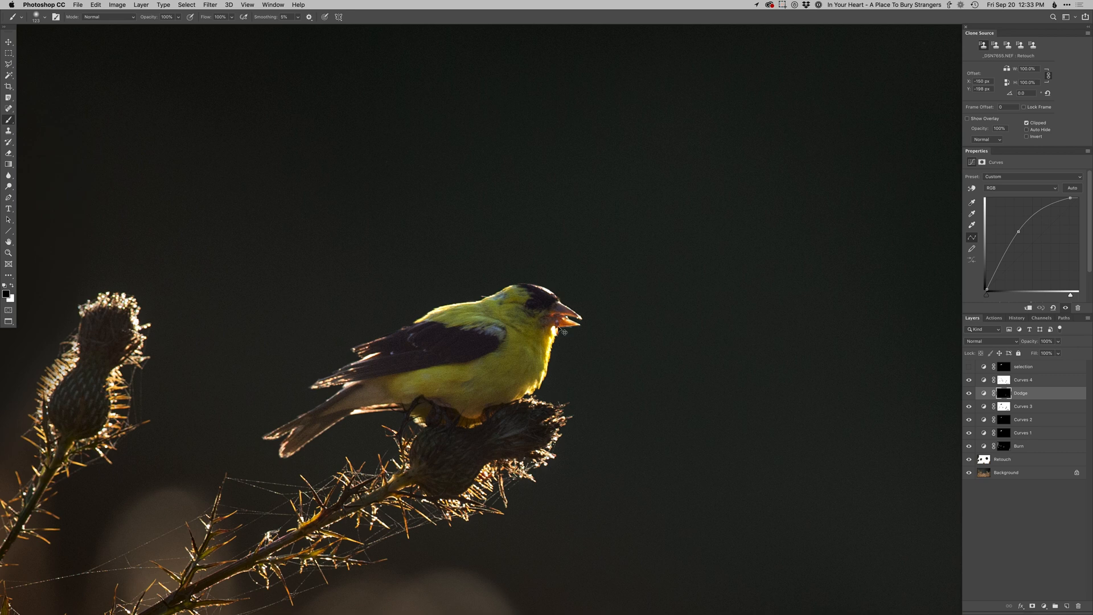
{"action": "key", "text": "F2"}
{"action": "left_click", "coordinate": [532, 306], "text": "super"}
{"action": "mouse_move", "coordinate": [547, 309]}
{"action": "left_mouse_down"}
{"action": "mouse_move", "coordinate": [502, 312]}
{"action": "mouse_move", "coordinate": [525, 312]}
{"action": "left_mouse_up"}
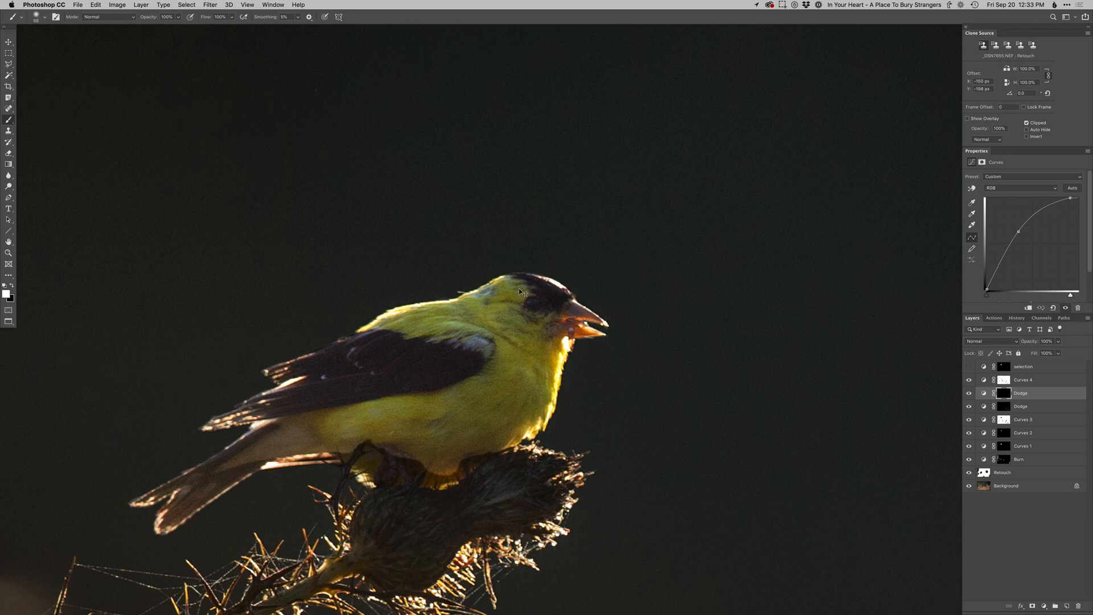
{"action": "key", "text": "F2"}
{"action": "left_click_drag", "start_coordinate": [531, 307], "coordinate": [472, 312]}
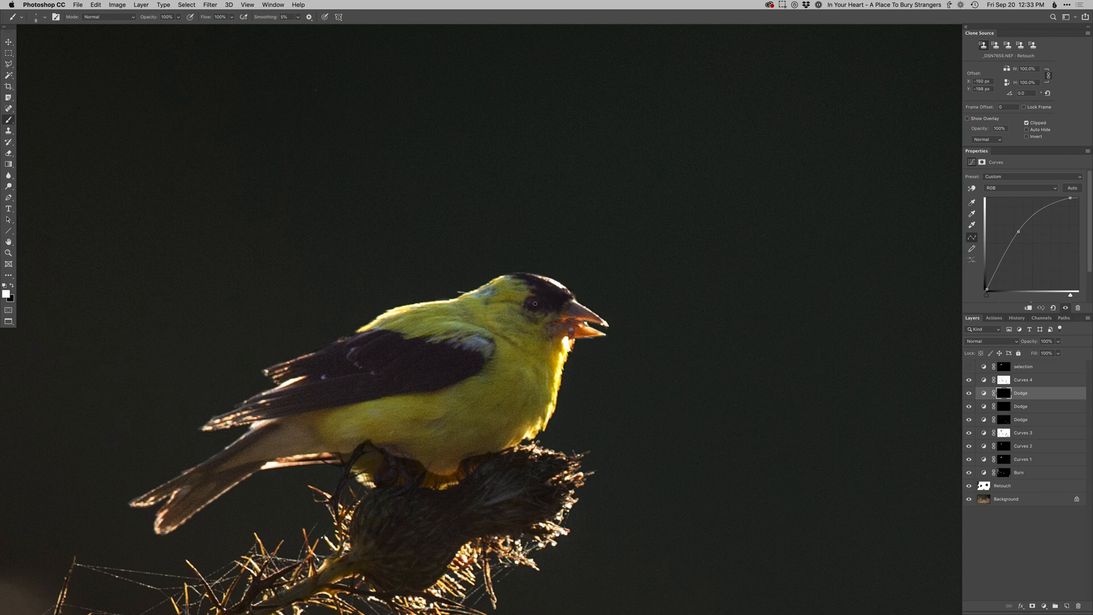
{"action": "key", "text": "x"}
Compare the bird with the Curves 3 mask off and on, and paint white on that mask to restore darkening on parts of the bird
{"action": "left_click", "coordinate": [1004, 420]}
{"action": "left_click", "coordinate": [1003, 433]}
{"action": "left_click", "coordinate": [1004, 432], "text": "shift"}
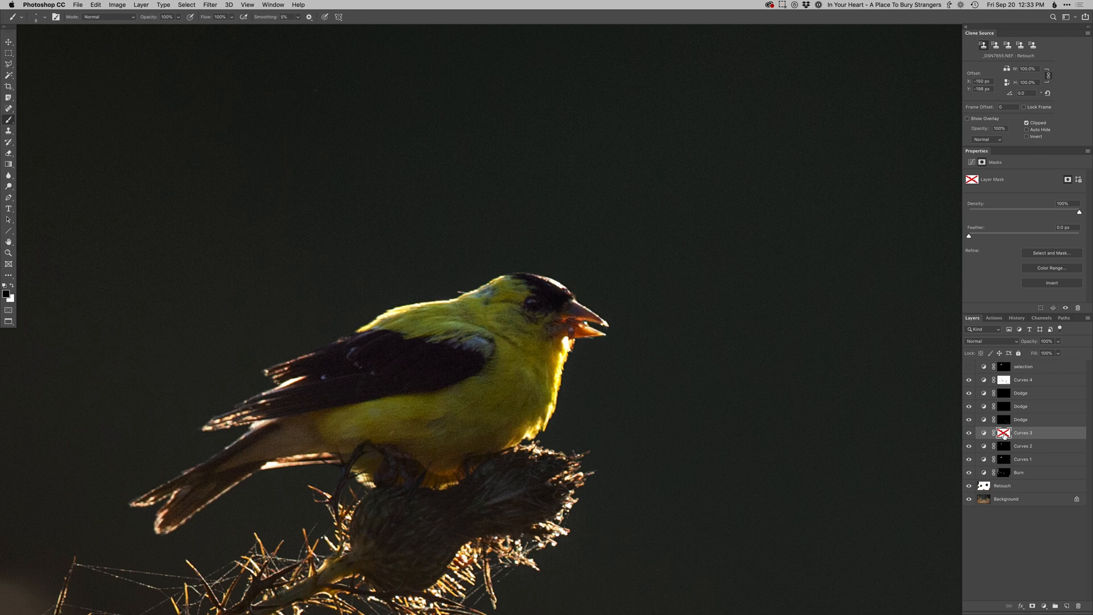
{"action": "left_click", "coordinate": [1003, 433], "text": "shift"}
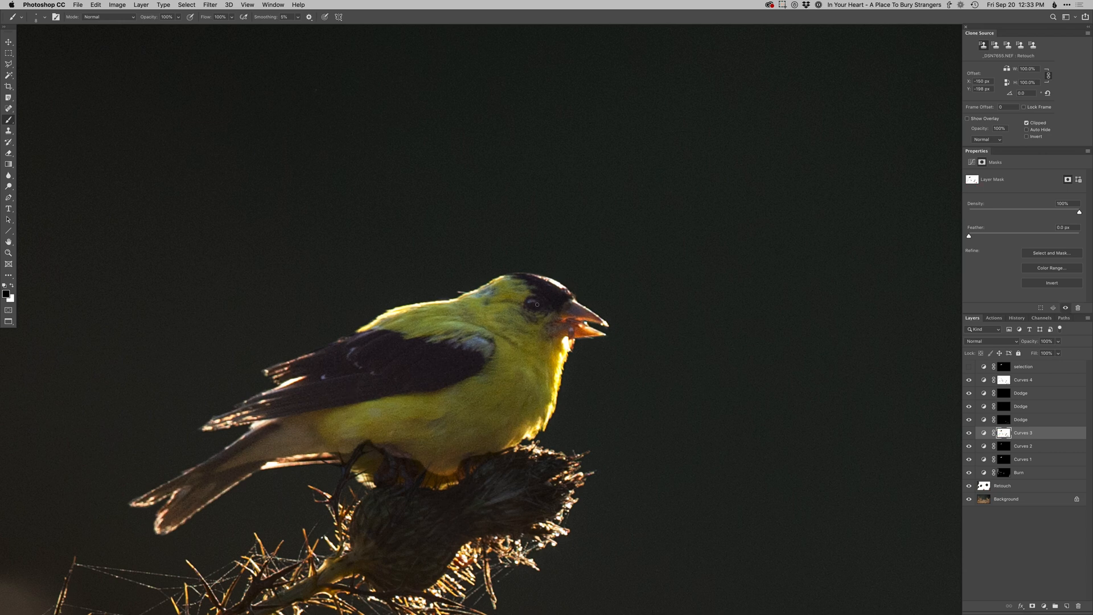
{"action": "key", "text": "x"}
{"action": "left_click_drag", "start_coordinate": [542, 294], "coordinate": [547, 294]}
{"action": "left_click_drag", "start_coordinate": [463, 354], "coordinate": [483, 354]}
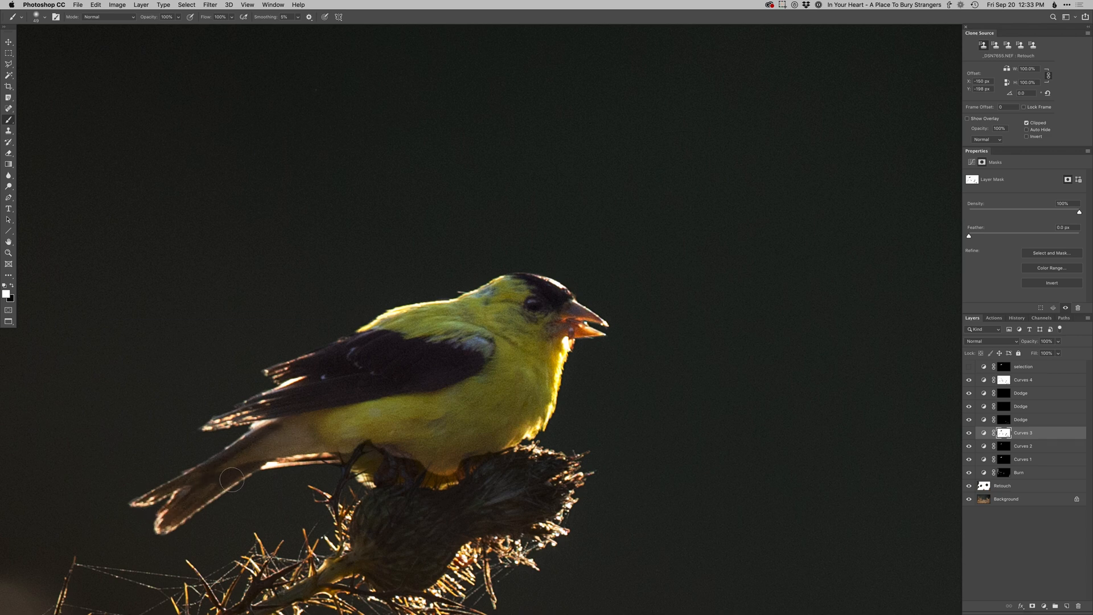
{"action": "left_click_drag", "start_coordinate": [374, 491], "coordinate": [393, 491]}
Paint white on the topmost Dodge layer's mask over the bird's beak and face to brighten them
{"action": "left_click", "coordinate": [1003, 392]}
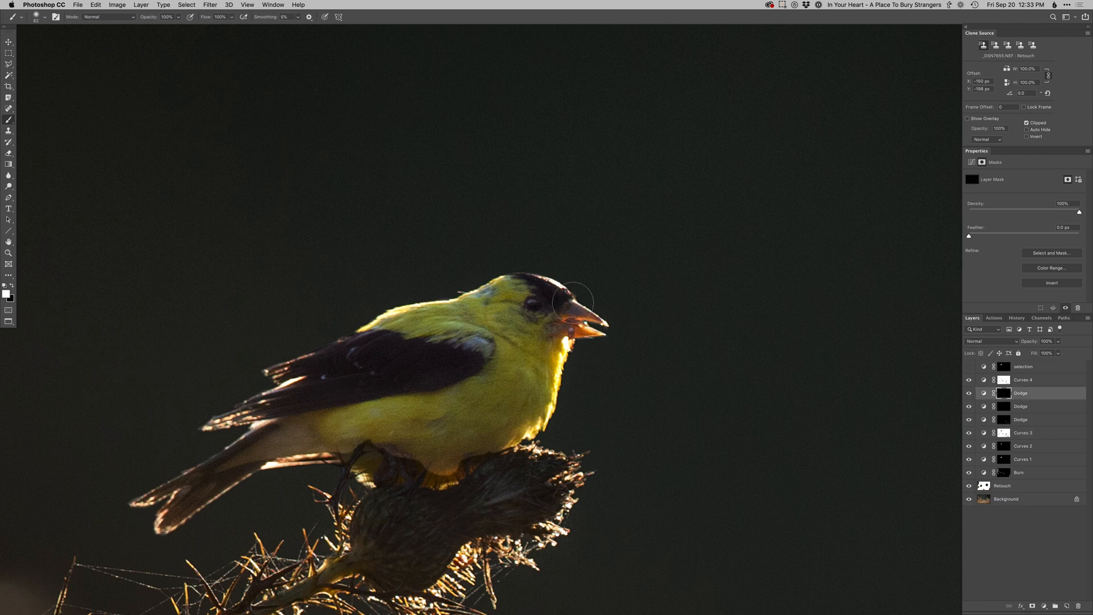
{"action": "left_click_drag", "start_coordinate": [579, 319], "coordinate": [528, 318]}
{"action": "mouse_move", "coordinate": [601, 325]}
{"action": "left_mouse_down"}
{"action": "mouse_move", "coordinate": [573, 318]}
{"action": "mouse_move", "coordinate": [597, 335]}
{"action": "mouse_move", "coordinate": [575, 330]}
{"action": "left_mouse_up"}
{"action": "key", "text": "super+0"}
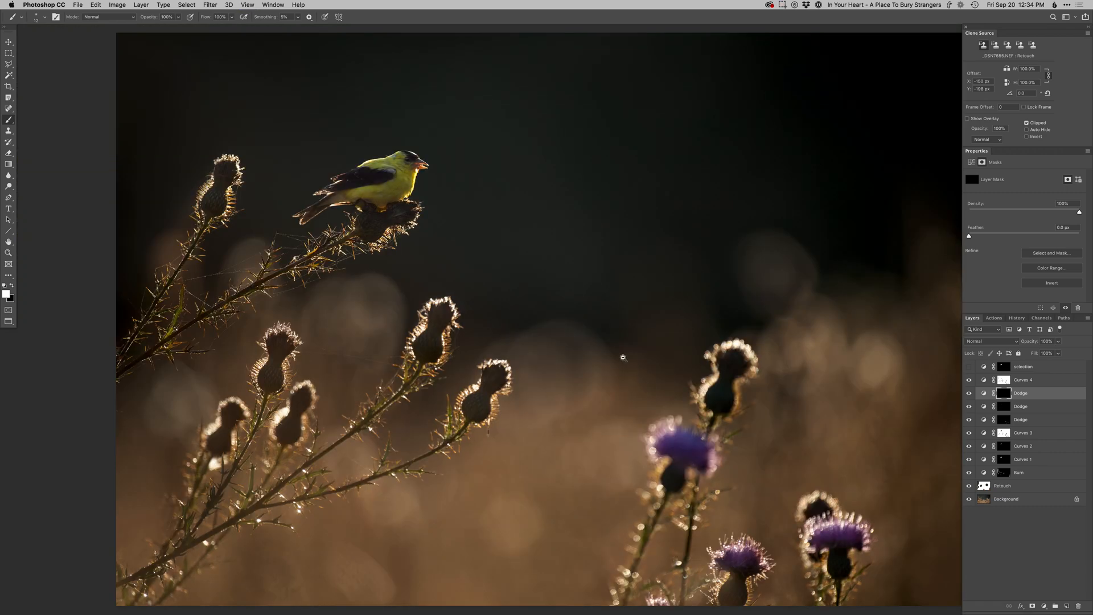
{"action": "left_click_drag", "start_coordinate": [624, 358], "coordinate": [616, 385]}
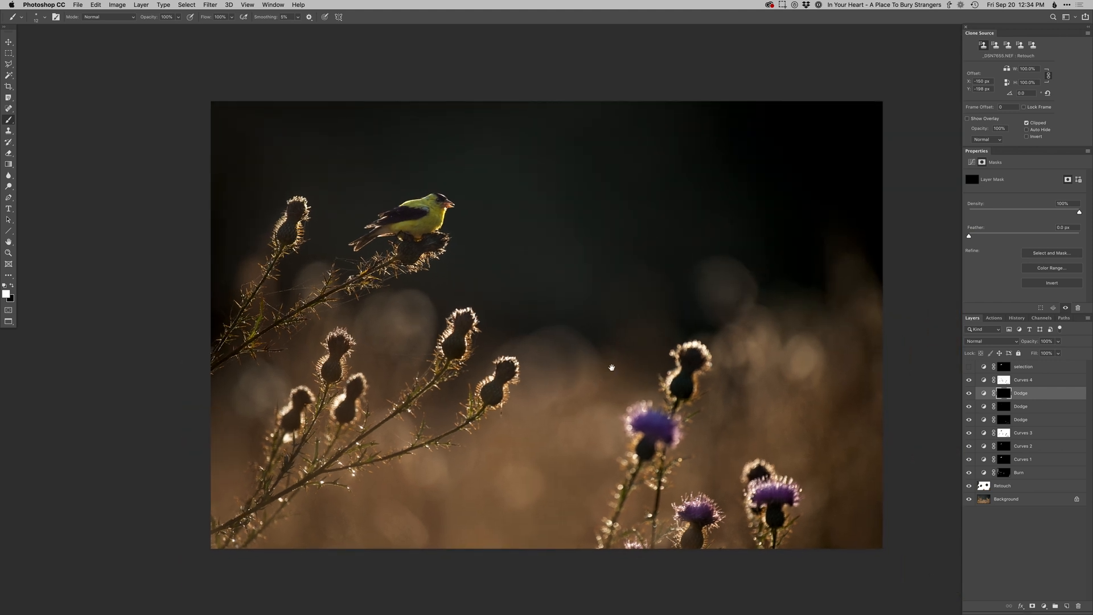
Add a Curves layer above Curves 4, raise its RGB curve slightly in the upper midtones, and compare the edit with the Background layer
{"action": "left_click", "coordinate": [1051, 382]}
{"action": "key", "text": "super+m"}
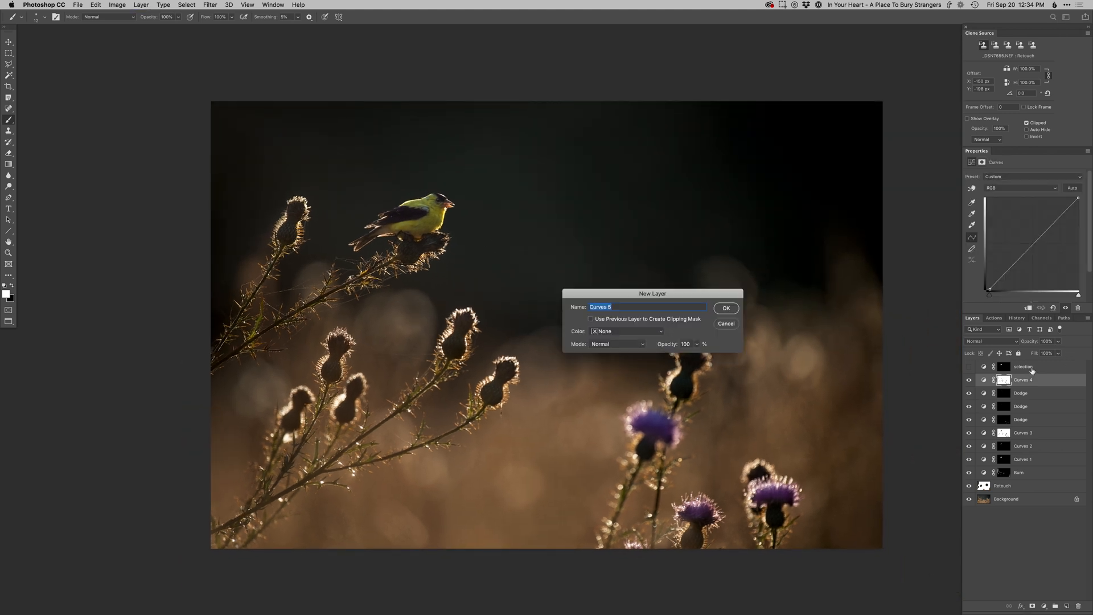
{"action": "key", "text": "Return"}
{"action": "left_click", "coordinate": [1048, 223]}
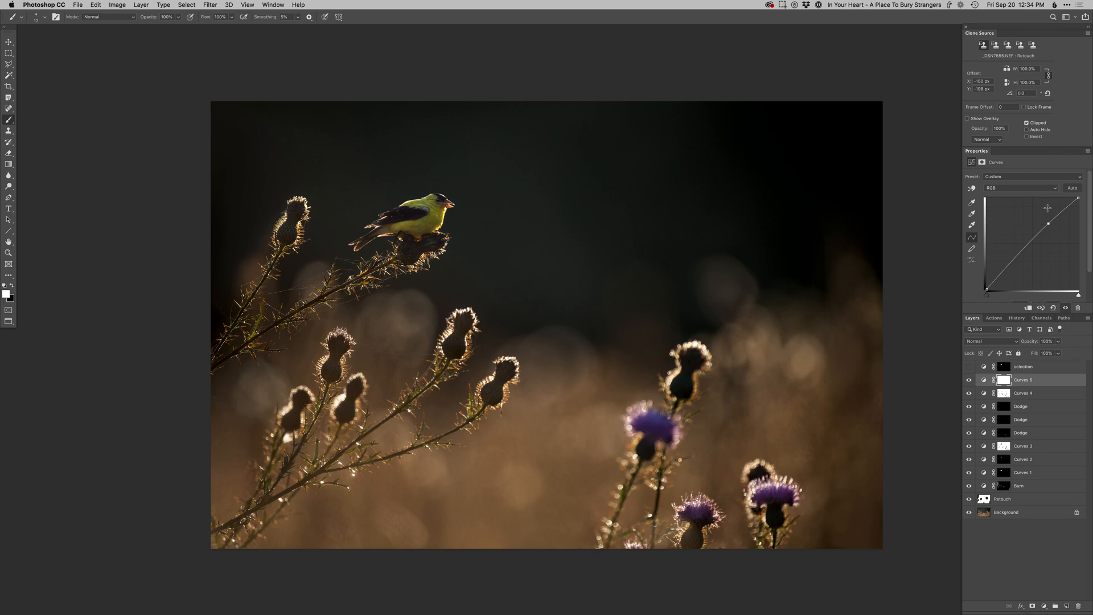
{"action": "key", "text": "Up"}
{"action": "key", "text": "Up"}
{"action": "key", "text": "Up"}
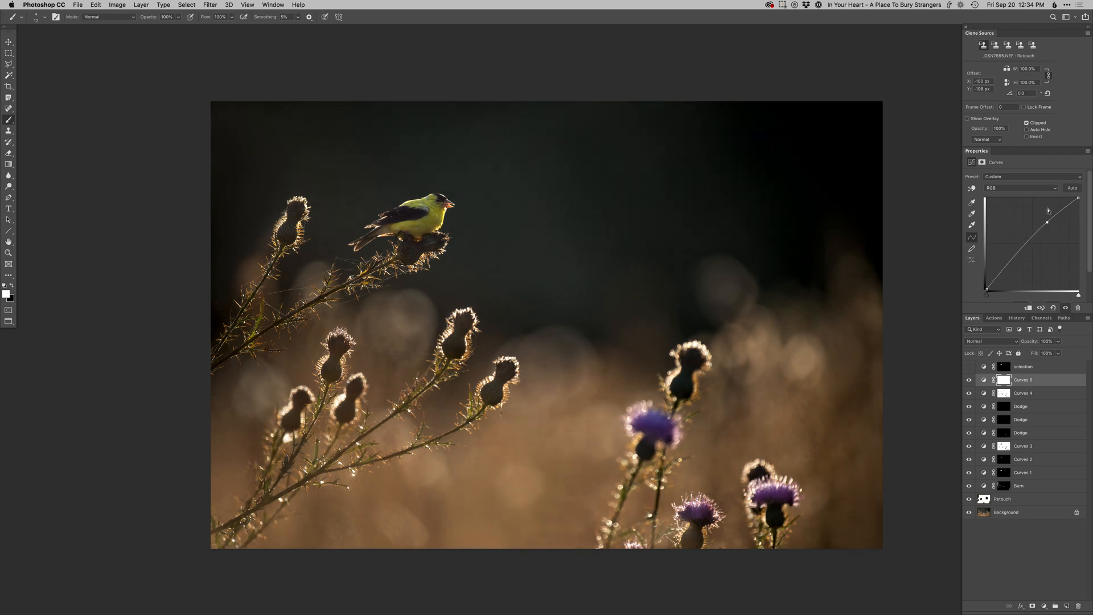
{"action": "left_click_drag", "start_coordinate": [788, 476], "coordinate": [756, 478]}
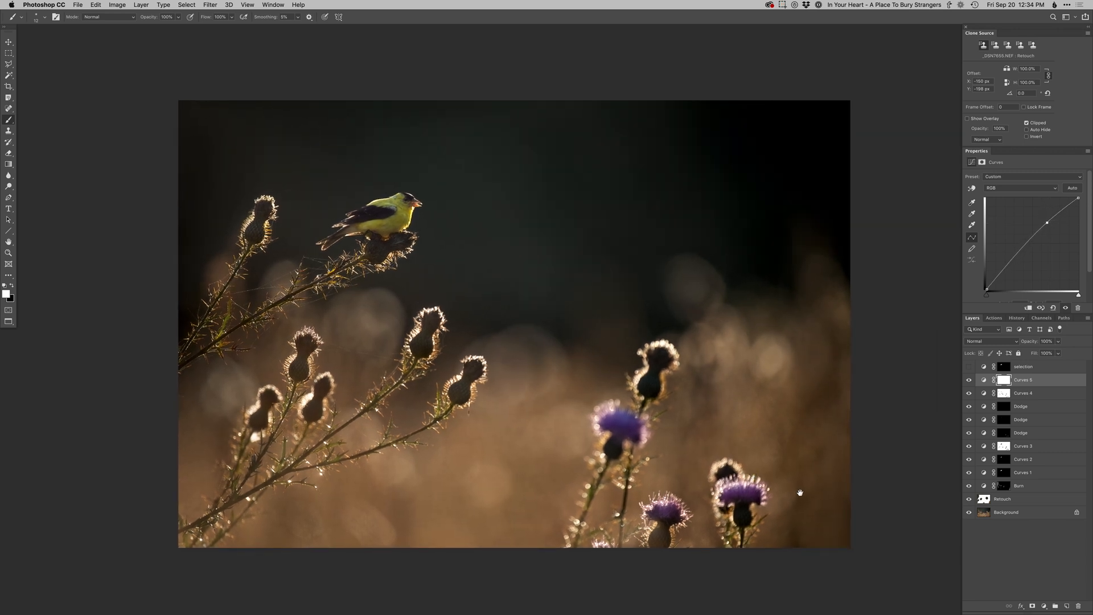
{"action": "left_click", "coordinate": [968, 515], "text": "alt"}
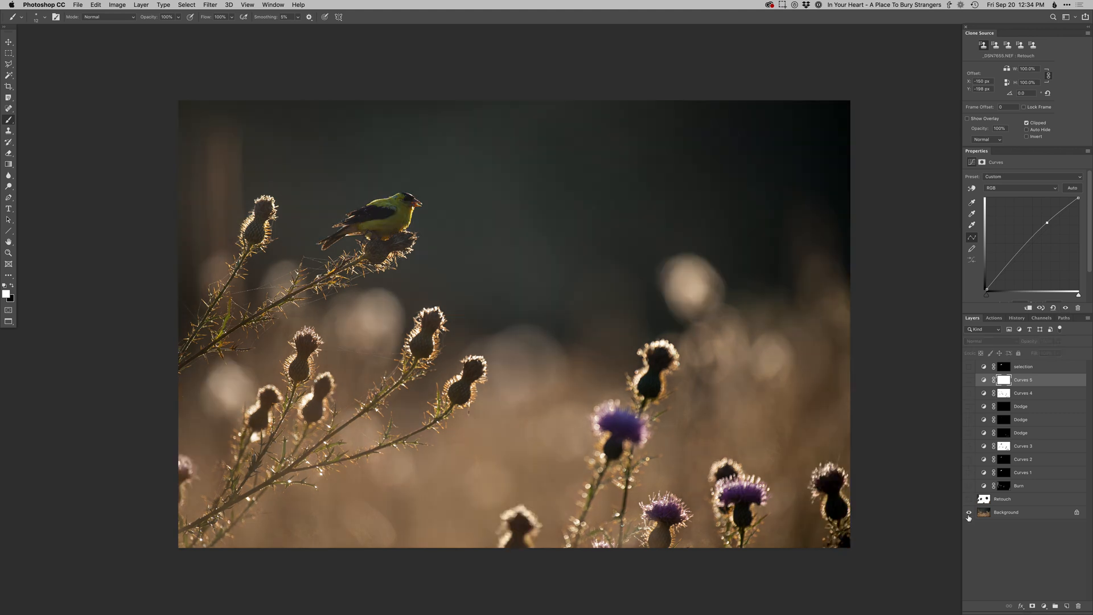
{"action": "left_click", "coordinate": [968, 514], "text": "alt"}
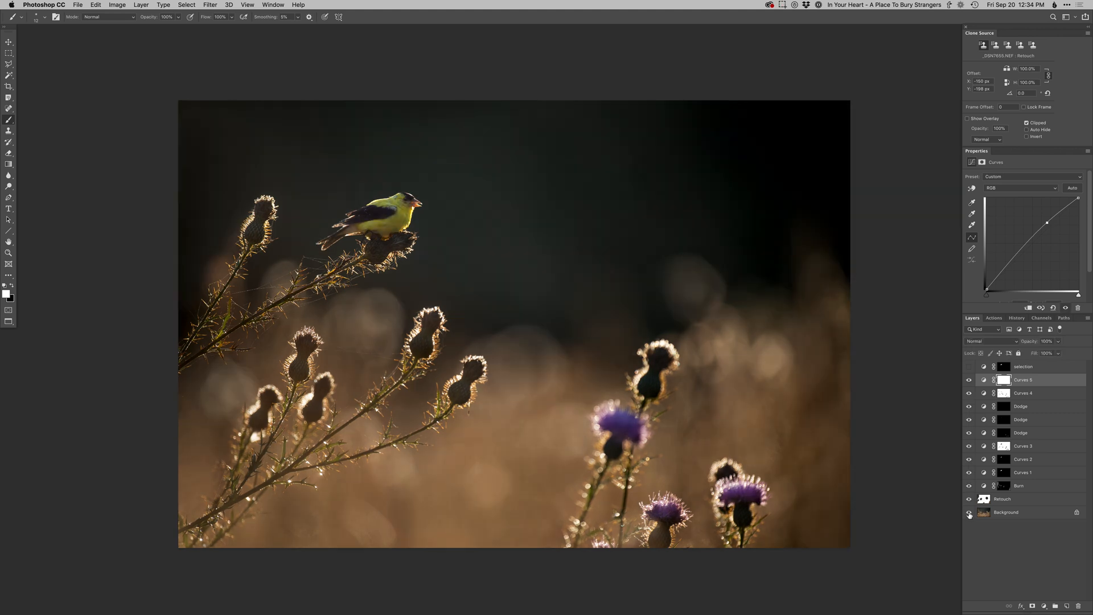
{"action": "left_click", "coordinate": [968, 515], "text": "alt"}
{"action": "left_click", "coordinate": [969, 514], "text": "alt"}
Check the effect of Curves 3 and paint black on its mask with a large brush over the dark background at the photo's right
{"action": "left_click", "coordinate": [969, 447]}
{"action": "left_click", "coordinate": [968, 447]}
{"action": "left_click", "coordinate": [1002, 449]}
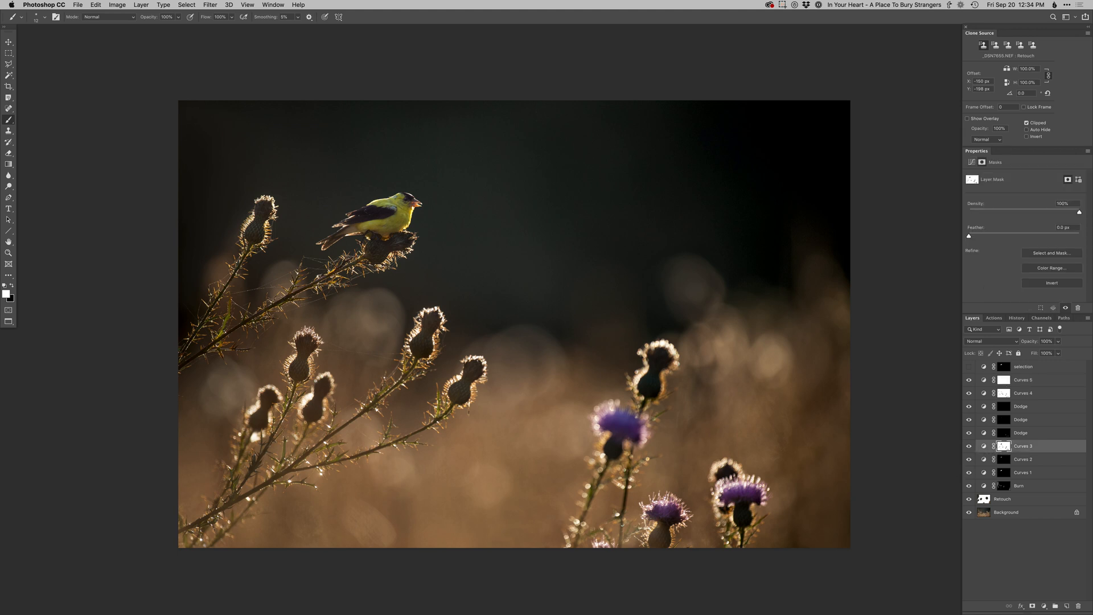
{"action": "mouse_move", "coordinate": [703, 275]}
{"action": "left_mouse_down"}
{"action": "mouse_move", "coordinate": [756, 283]}
{"action": "mouse_move", "coordinate": [739, 344]}
{"action": "mouse_move", "coordinate": [726, 329]}
{"action": "left_mouse_up"}
{"action": "key", "text": "x"}
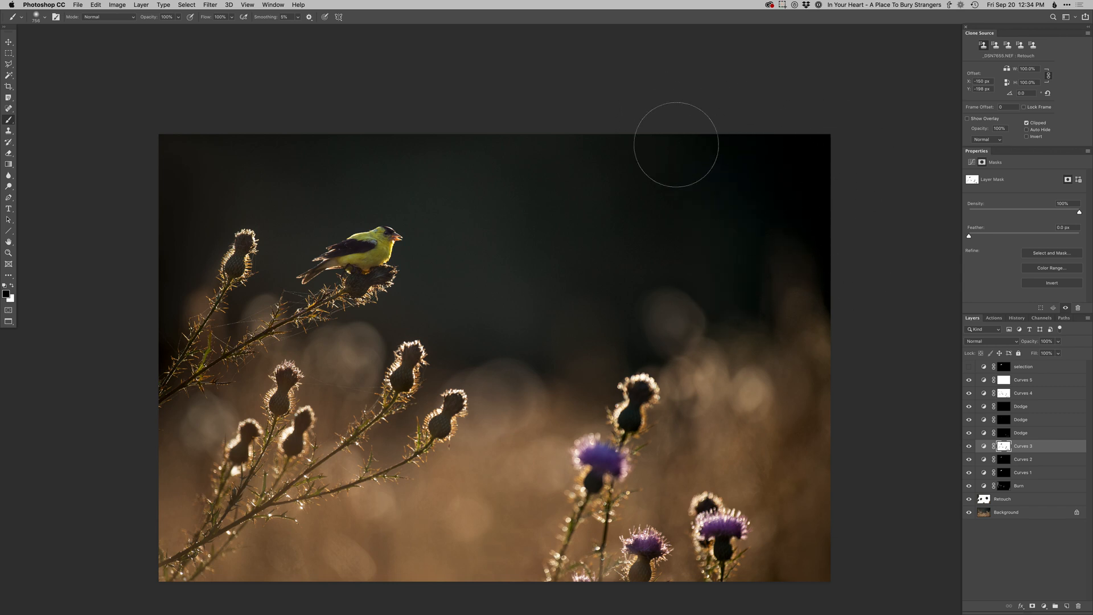
Check the effect of Curves 4 and paint black on its mask to ease the shadow darkening in the photo's right-hand background
{"action": "left_click", "coordinate": [969, 393]}
{"action": "left_click", "coordinate": [968, 393]}
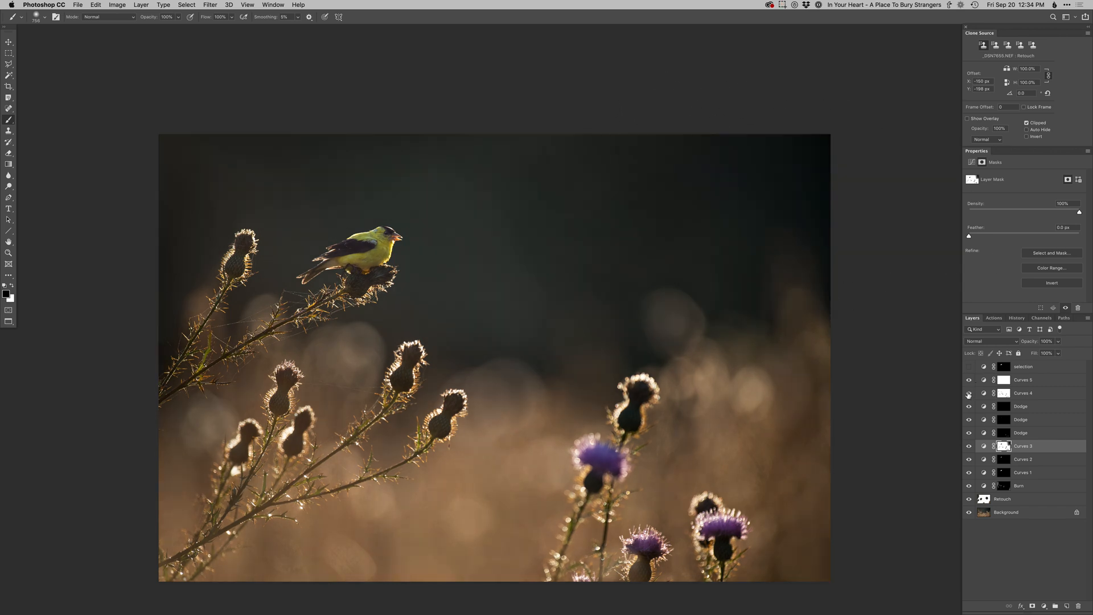
{"action": "left_click", "coordinate": [1014, 385]}
{"action": "left_click", "coordinate": [1005, 395]}
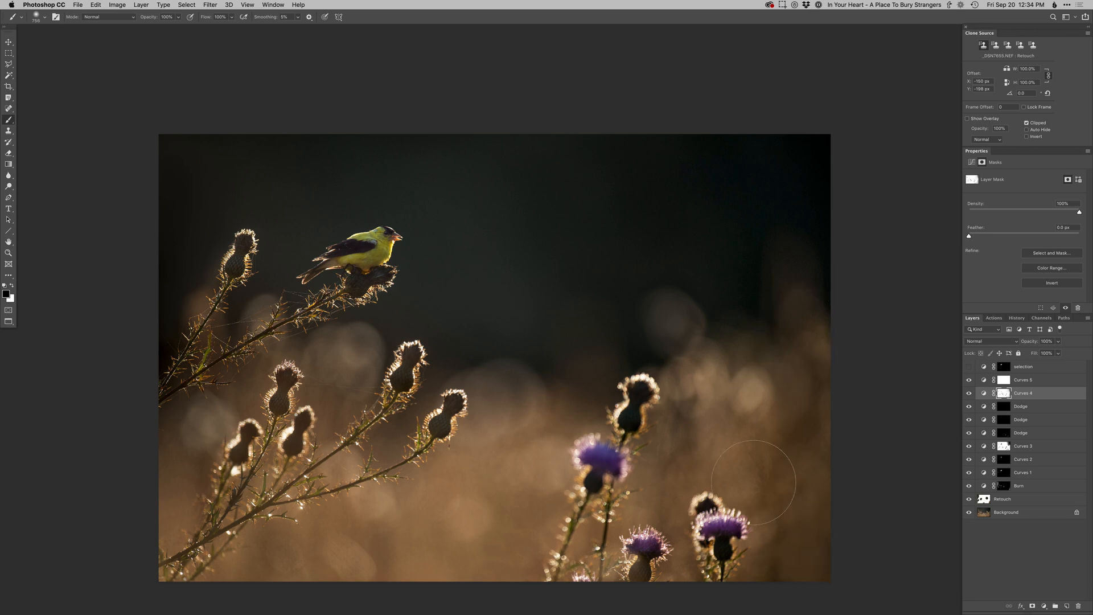
{"action": "mouse_move", "coordinate": [558, 449]}
{"action": "left_mouse_down"}
{"action": "mouse_move", "coordinate": [562, 411]}
{"action": "mouse_move", "coordinate": [606, 440]}
{"action": "mouse_move", "coordinate": [493, 447]}
{"action": "left_mouse_up"}
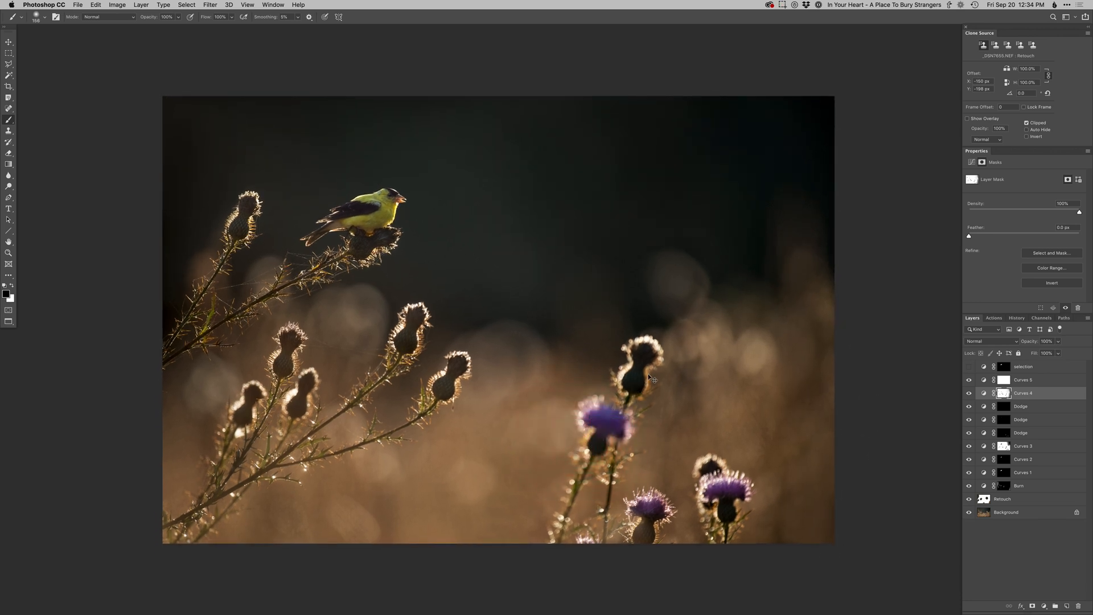
Switch to Lightroom Classic, select _DSN7655.NEF together with its edited PSD, and compare both in Survey view
{"action": "left_click", "coordinate": [784, 5]}
{"action": "left_click", "coordinate": [820, 33]}
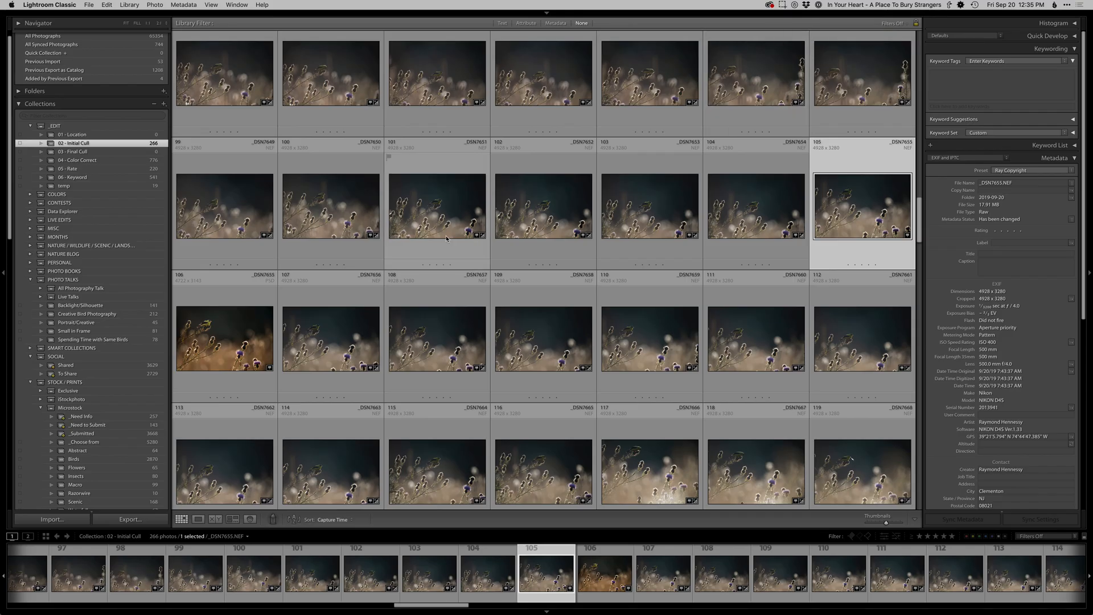
{"action": "left_click", "coordinate": [232, 359], "text": "shift"}
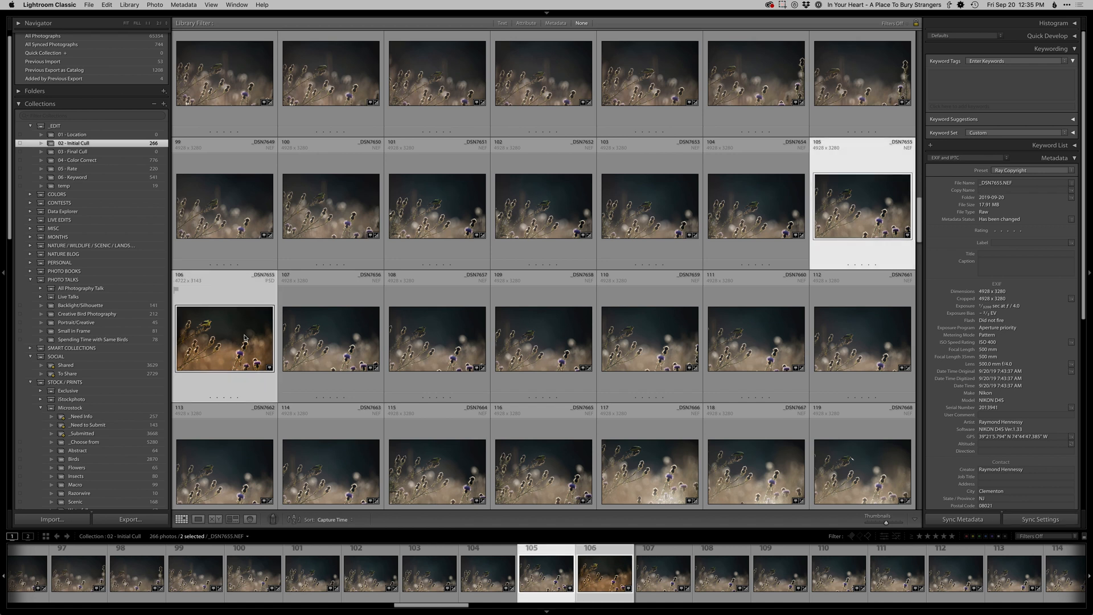
{"action": "key", "text": "n"}
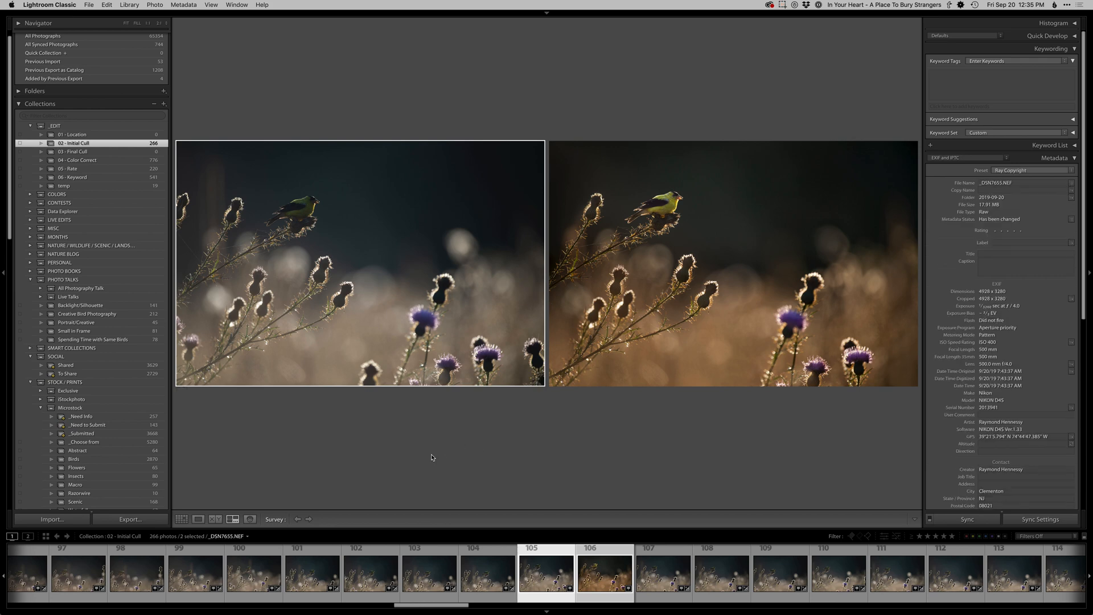
Hide the side panels and flip between the original and the edited goldfinch photo in Loupe view
{"action": "key", "text": "shift+Tab"}
{"action": "key", "text": "e"}
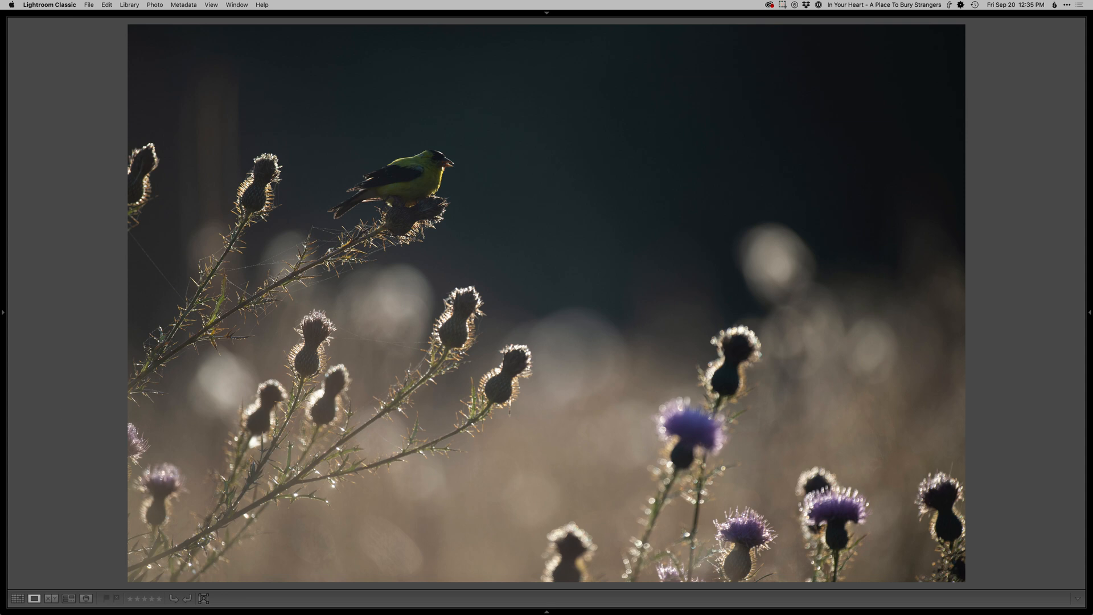
{"action": "key", "text": "Right"}
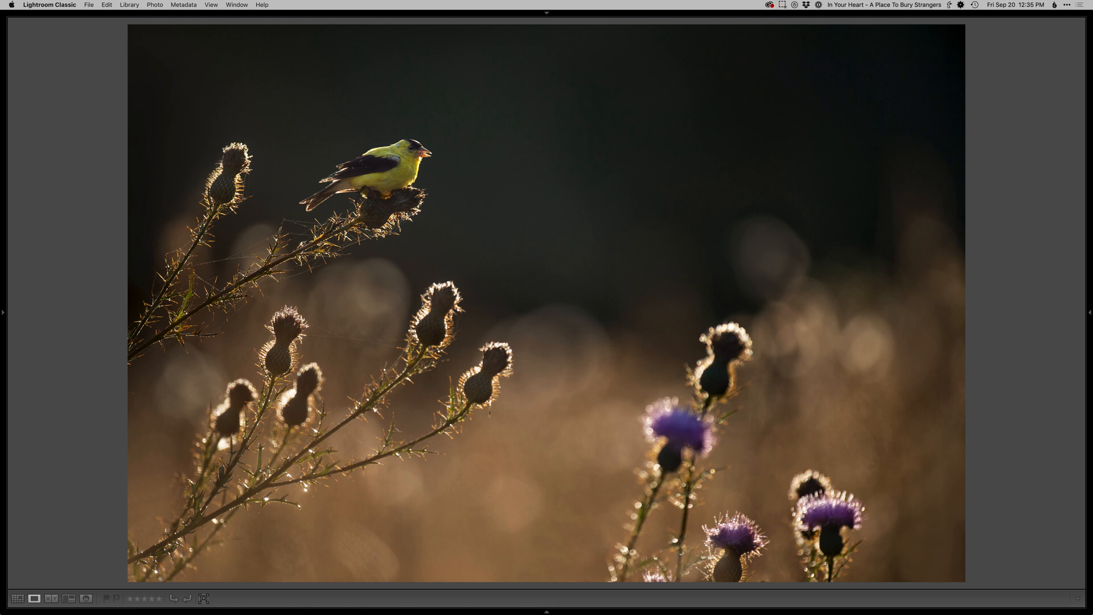
{"action": "key", "text": "Right"}
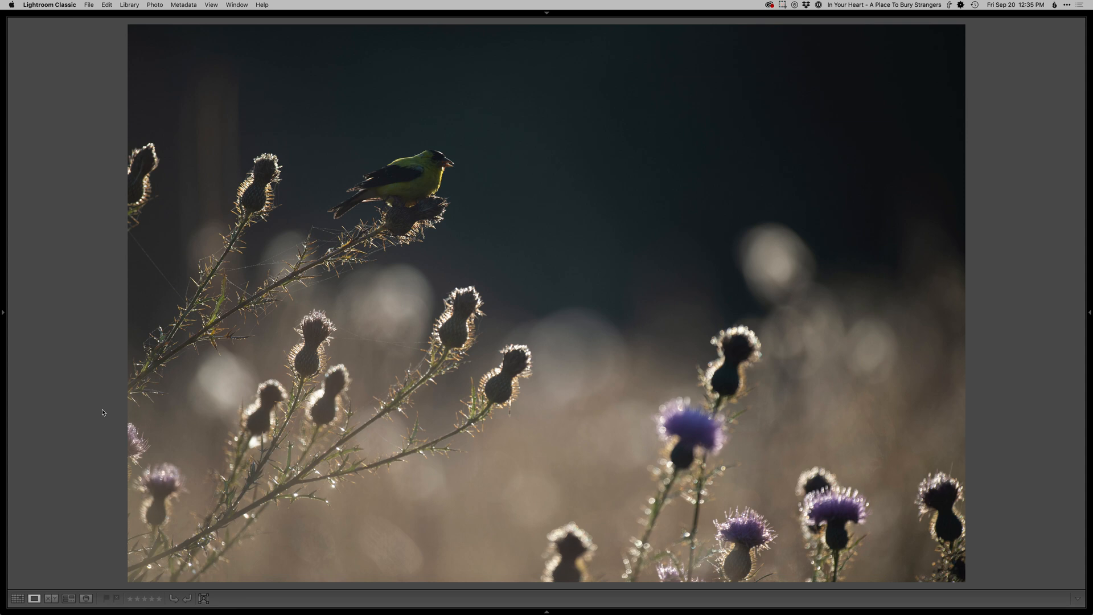
{"action": "key", "text": "Right"}
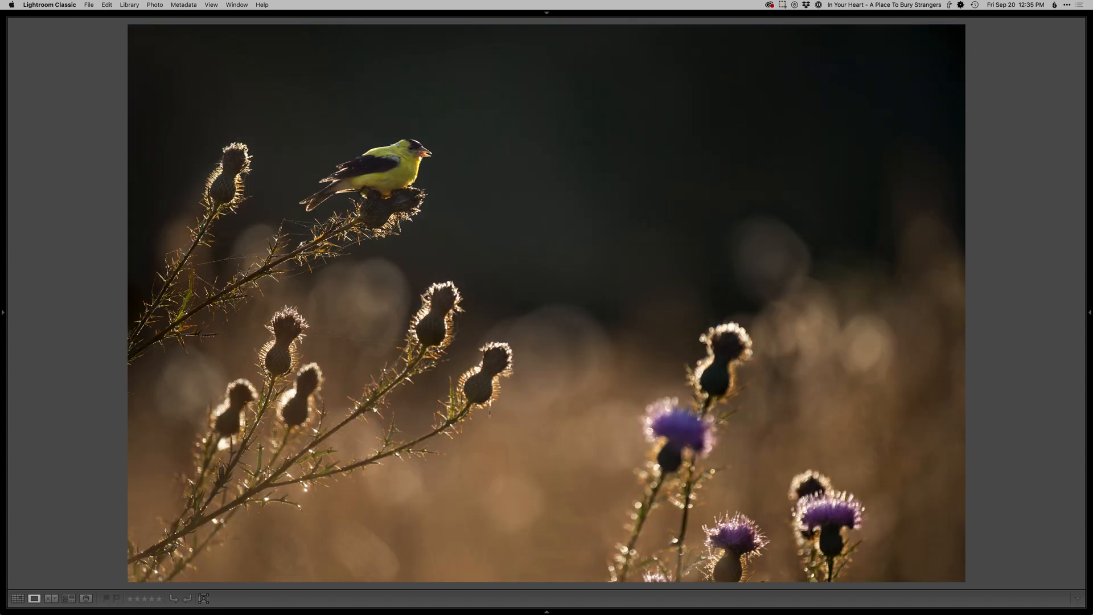
{"action": "key", "text": "Left"}
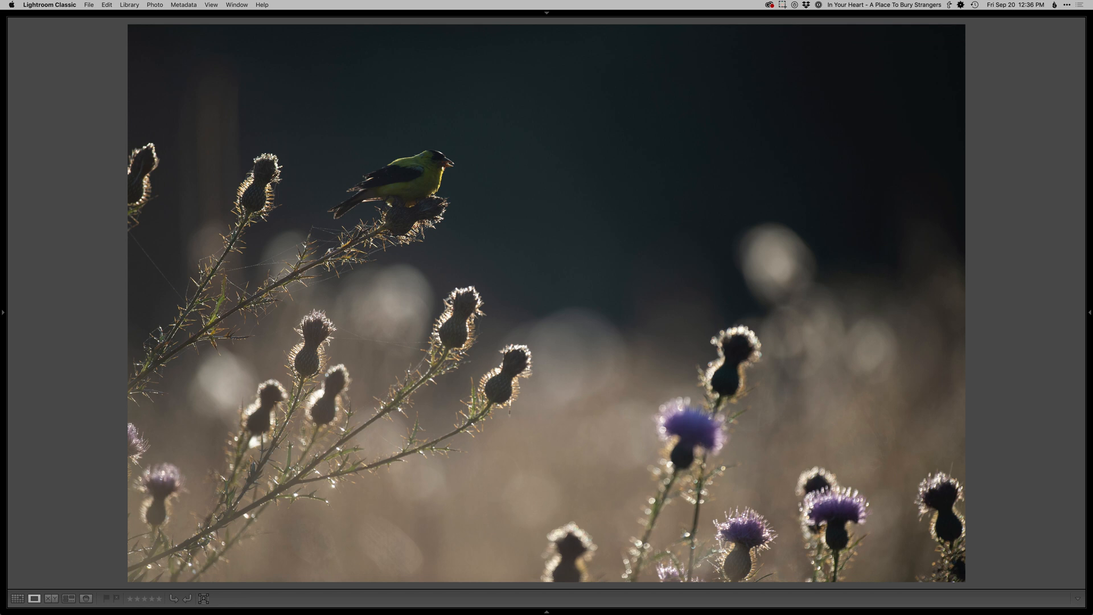
Check the original photo's exposure info overlay, and view the edited version in full-screen preview
{"action": "key", "text": "i"}
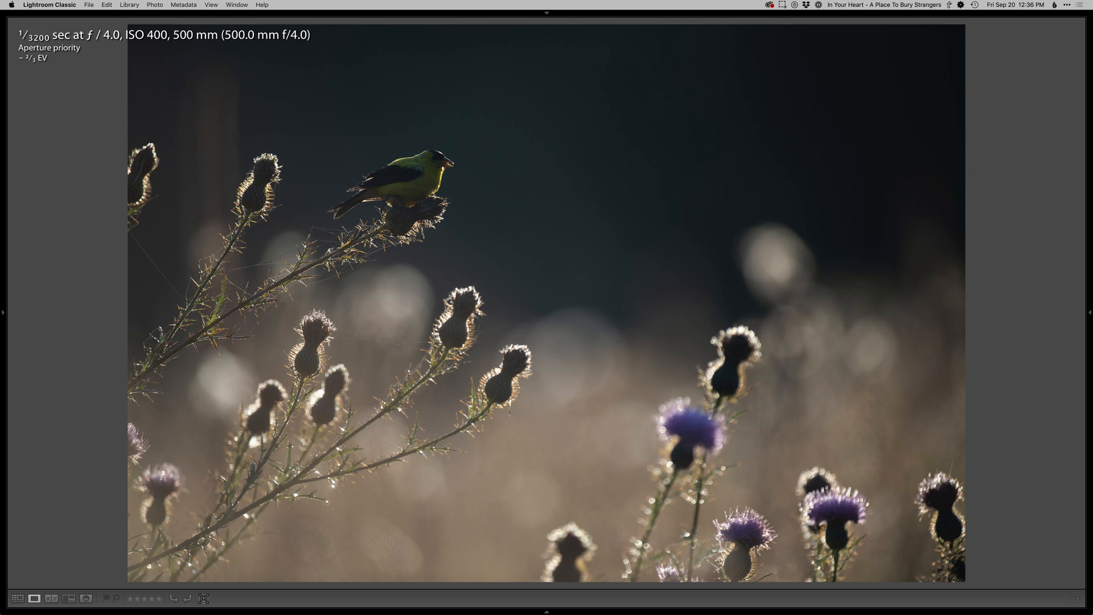
{"action": "key", "text": "i"}
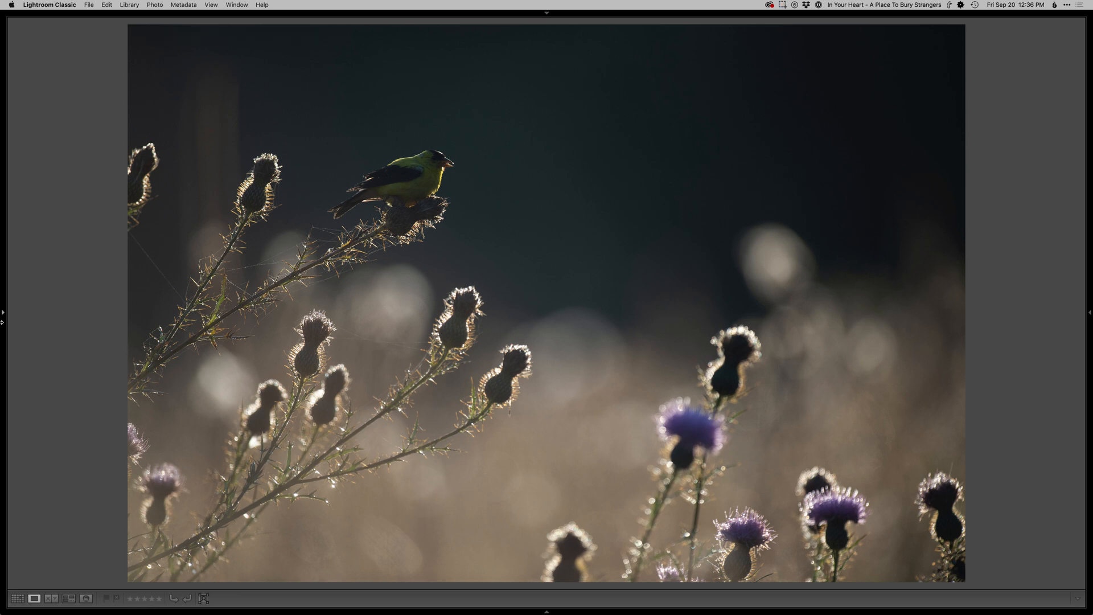
{"action": "key", "text": "Right"}
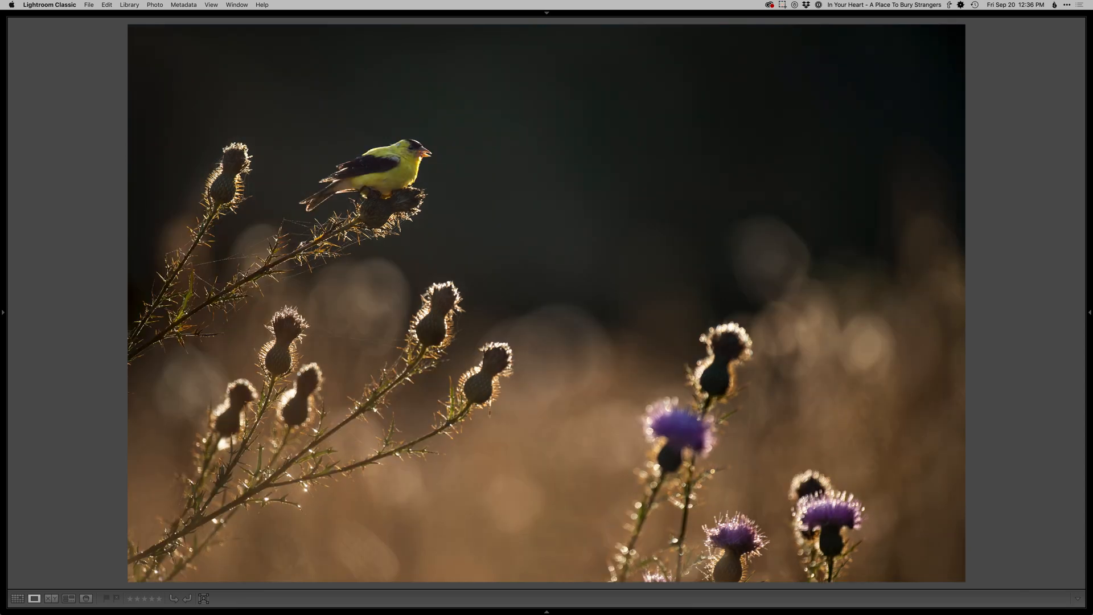
{"action": "key", "text": "d"}
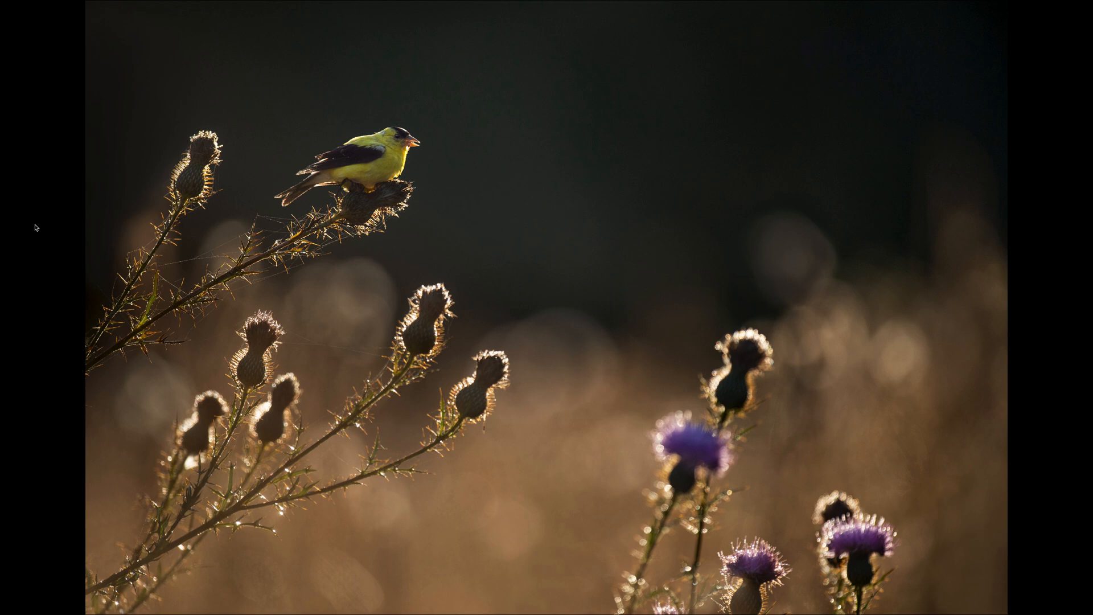
{"action": "key", "text": "f"}
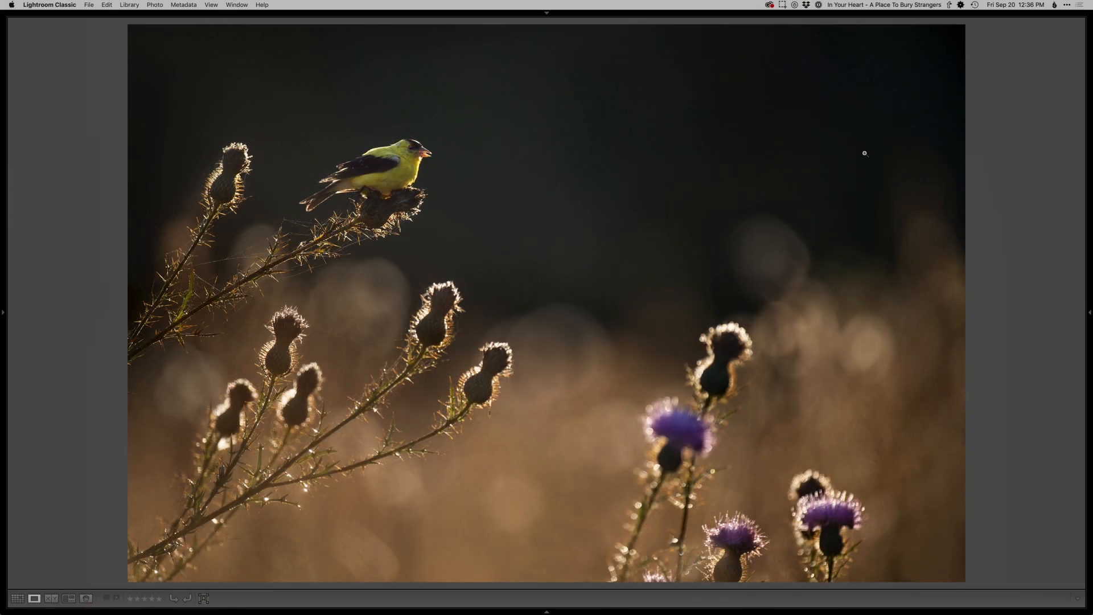